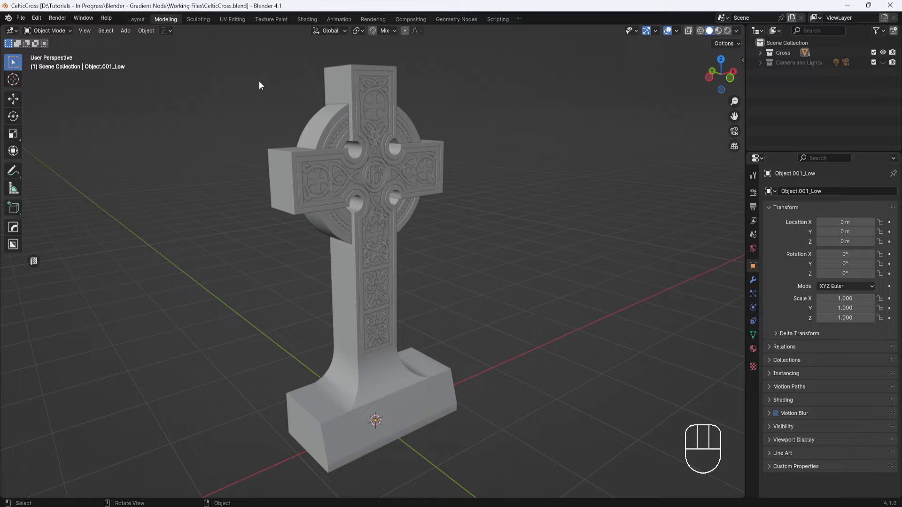
# - Switch to the Shading workspace and turn on rendered viewport shading for the cross
pyautogui.click(307, 19)
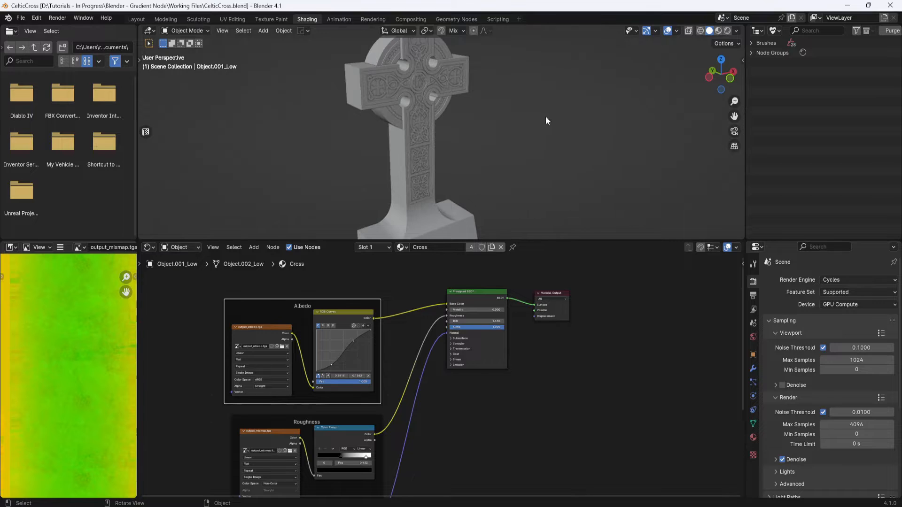
pyautogui.moveTo(549, 111); pyautogui.dragTo(546, 118, button='middle')
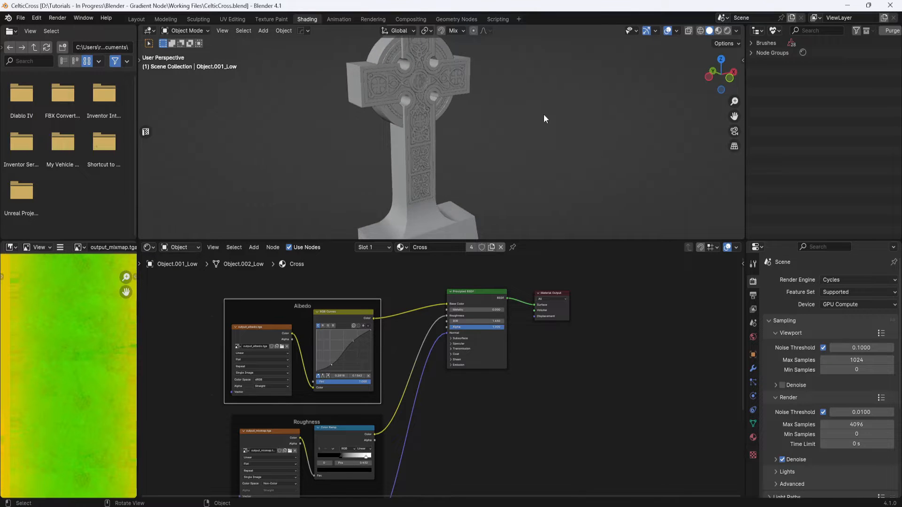
pyautogui.click(728, 30)
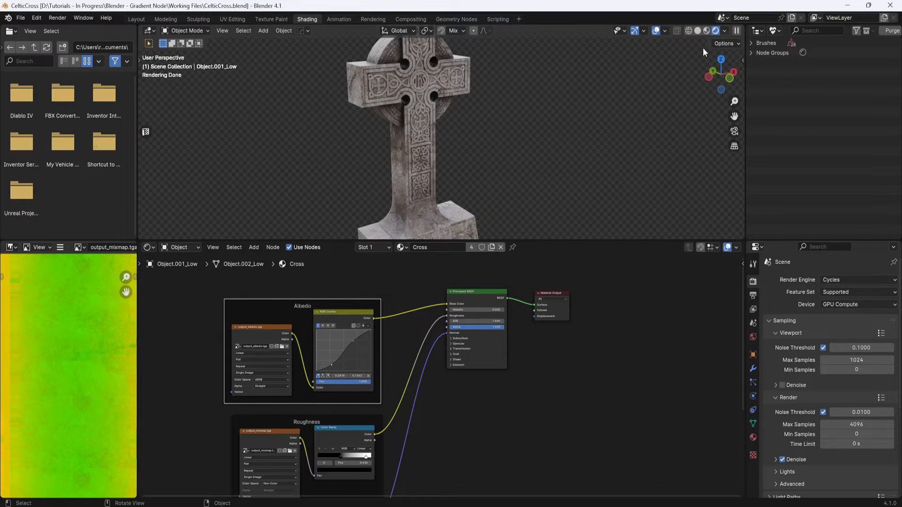
pyautogui.moveTo(510, 147); pyautogui.dragTo(503, 148, button='middle')
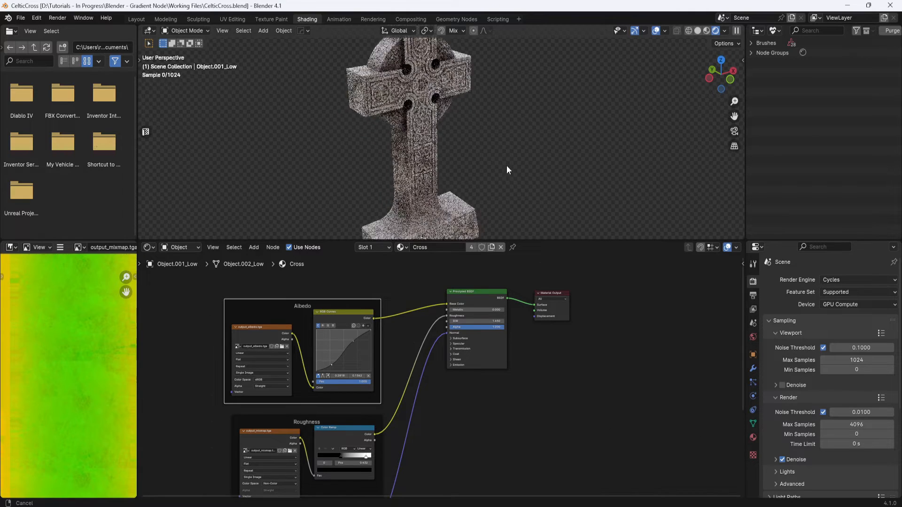
# - Disconnect the Albedo group's output from the Principled BSDF's Base Color
pyautogui.moveTo(487, 399); pyautogui.dragTo(495, 382, button='middle')
pyautogui.scroll(-2, 484, 377)
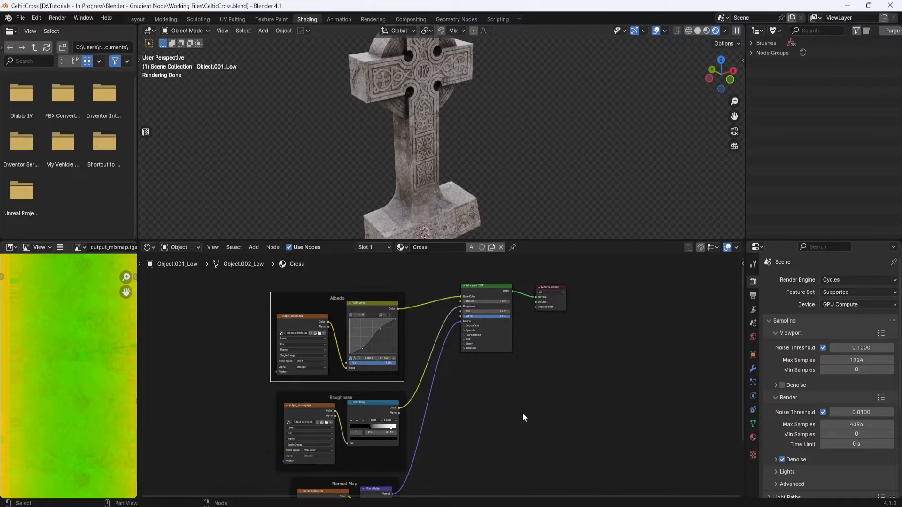
pyautogui.moveTo(521, 417)
pyautogui.mouseDown(button='middle')
pyautogui.moveTo(513, 393)
pyautogui.moveTo(515, 407)
pyautogui.mouseUp(button='middle')
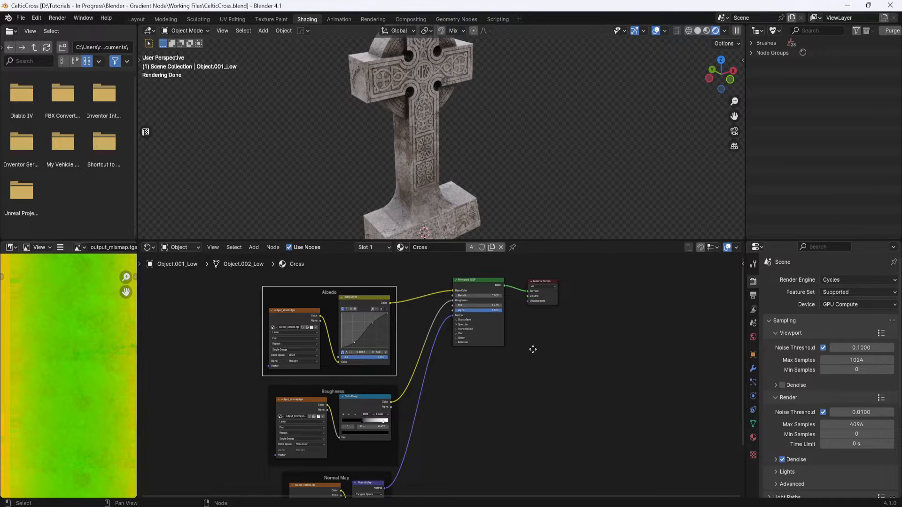
pyautogui.moveTo(533, 346); pyautogui.dragTo(527, 365, button='middle')
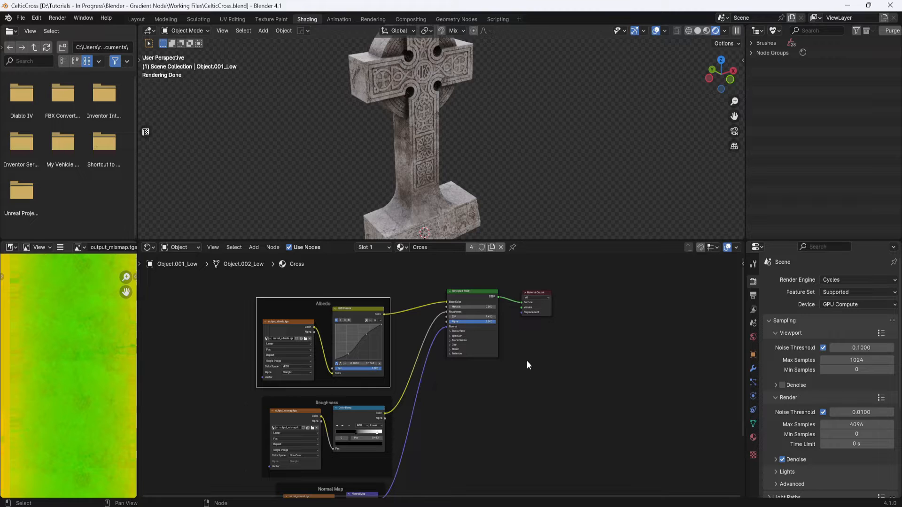
pyautogui.scroll(3, 529, 336)
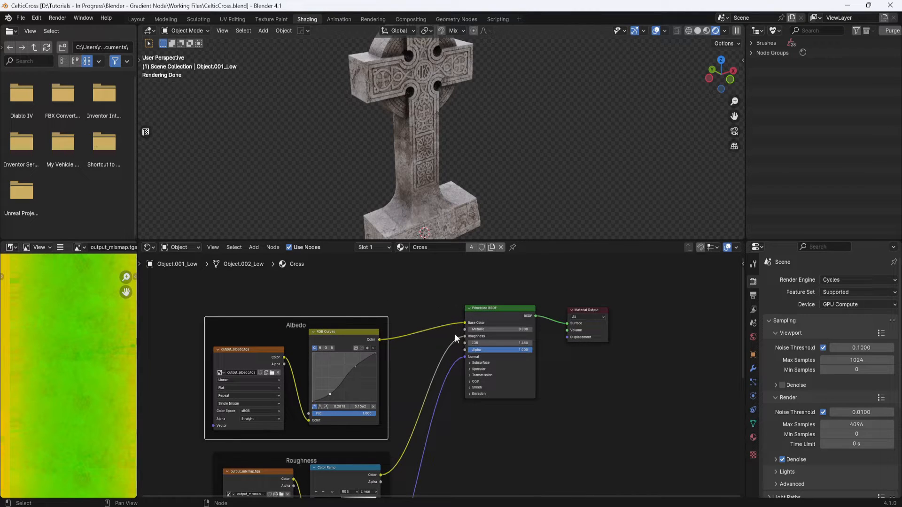
pyautogui.moveTo(464, 322); pyautogui.dragTo(423, 311)
# - Add a Gradient Texture node and connect its Color output to the Principled BSDF's Base Color
pyautogui.moveTo(506, 176); pyautogui.dragTo(502, 198, button='middle')
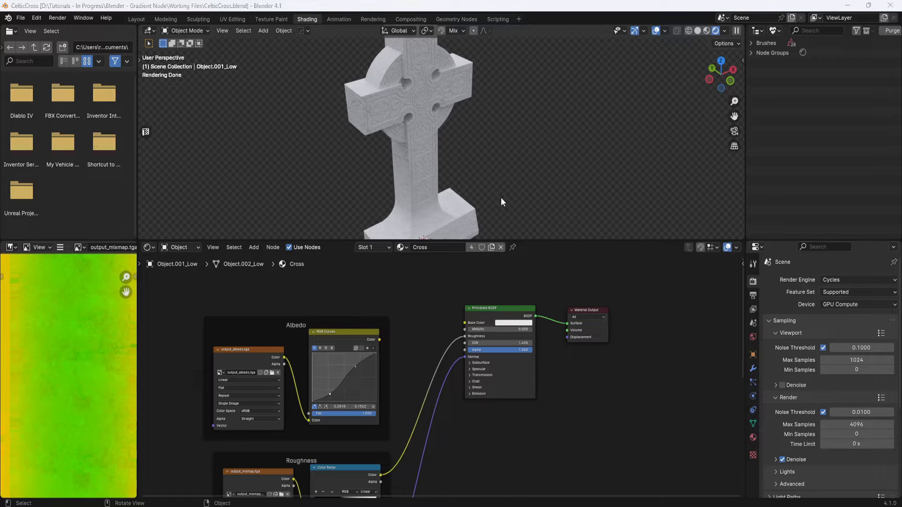
pyautogui.moveTo(512, 291); pyautogui.dragTo(509, 307, button='middle')
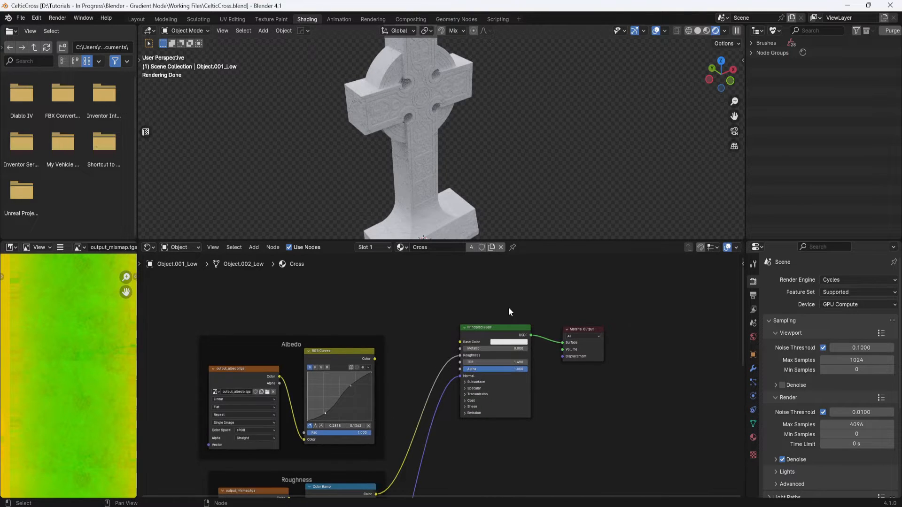
pyautogui.hotkey('shift', 'a')
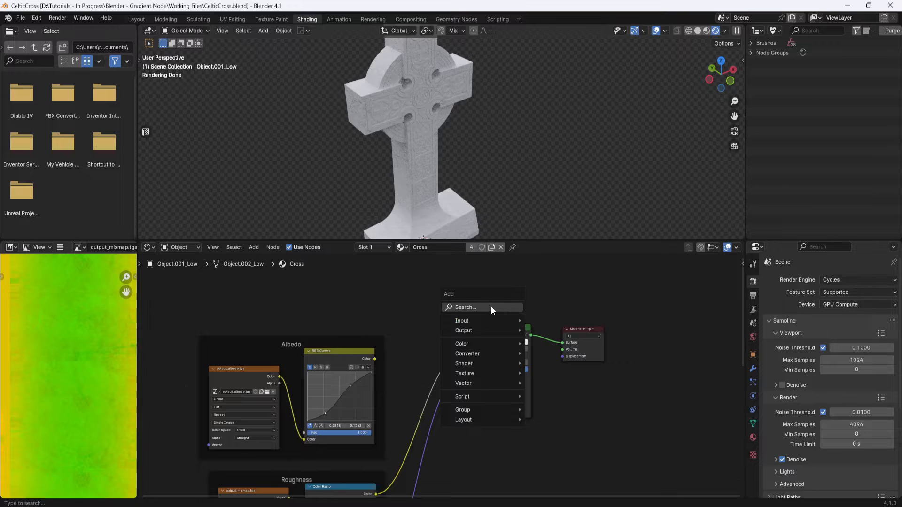
pyautogui.click(492, 307)
pyautogui.write('gr')
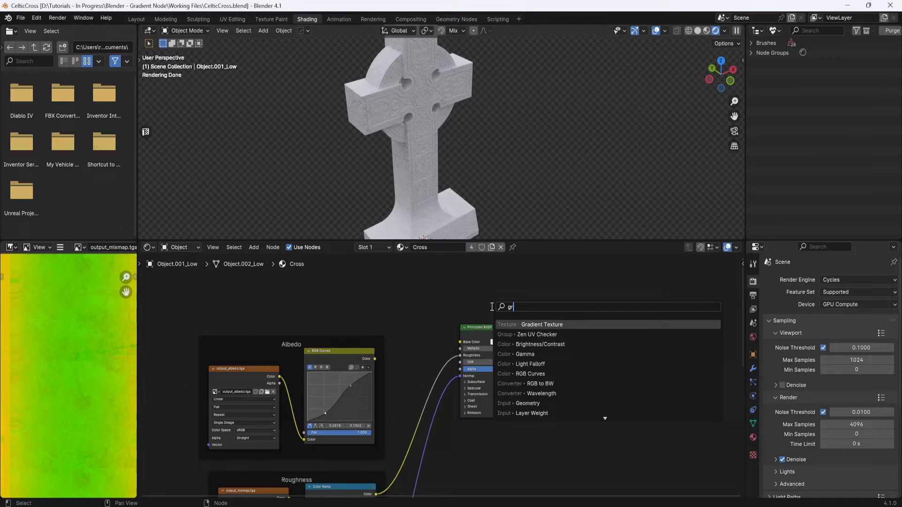
pyautogui.click(535, 325)
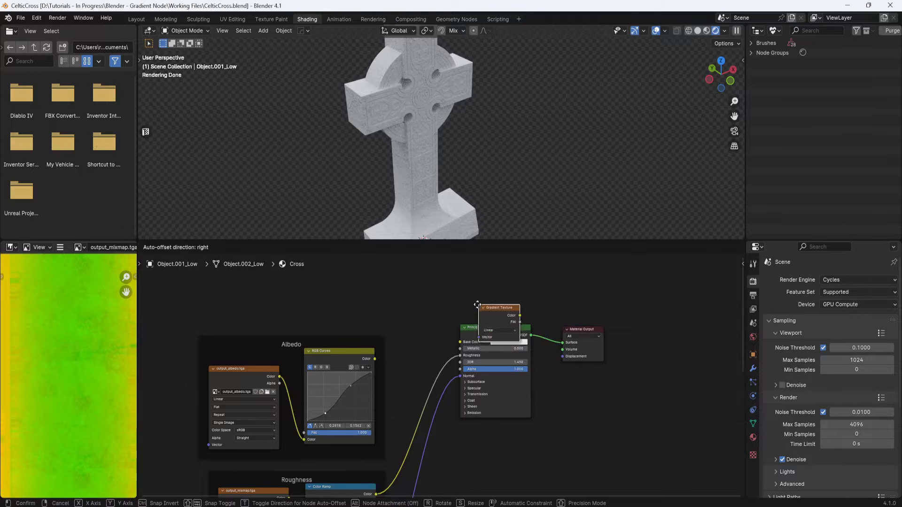
pyautogui.click(393, 282)
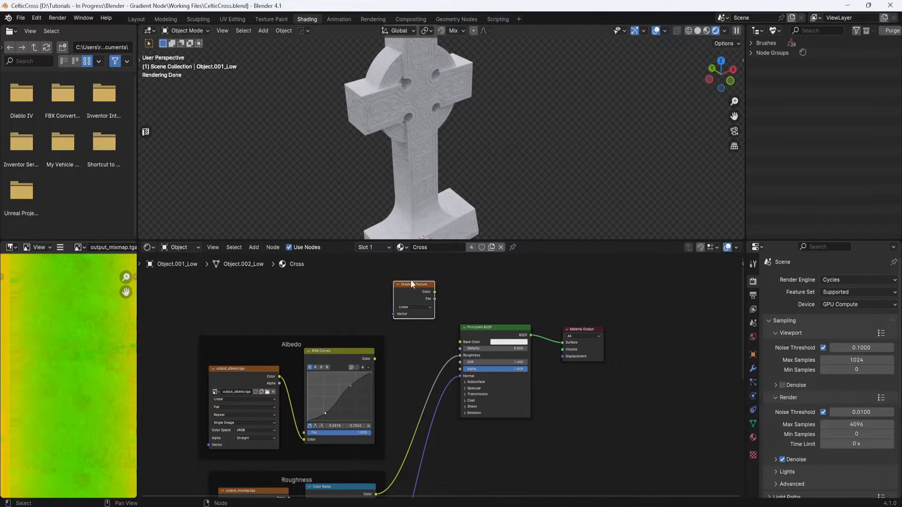
pyautogui.moveTo(428, 283); pyautogui.dragTo(458, 342)
# - Move the Gradient Texture node up and attach Texture Coordinate and Mapping nodes to it
pyautogui.moveTo(511, 155); pyautogui.dragTo(501, 141, button='middle')
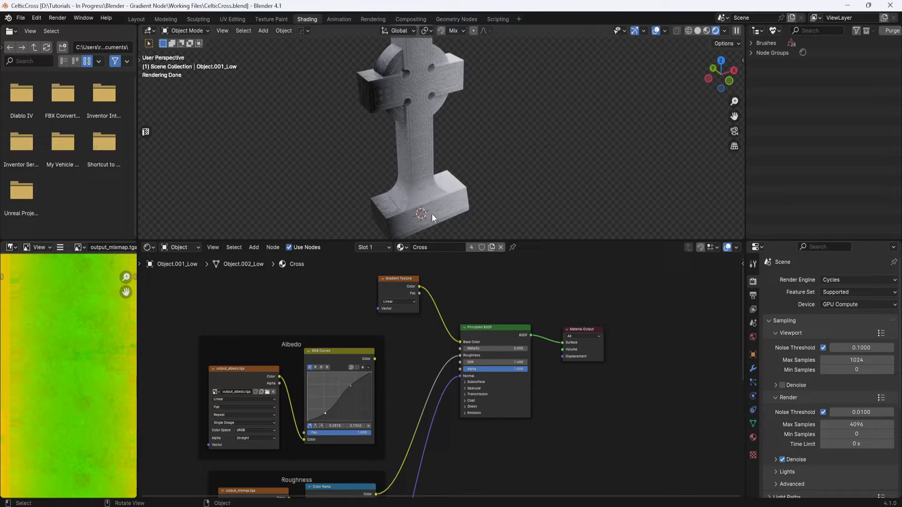
pyautogui.moveTo(478, 273); pyautogui.dragTo(514, 336, button='middle')
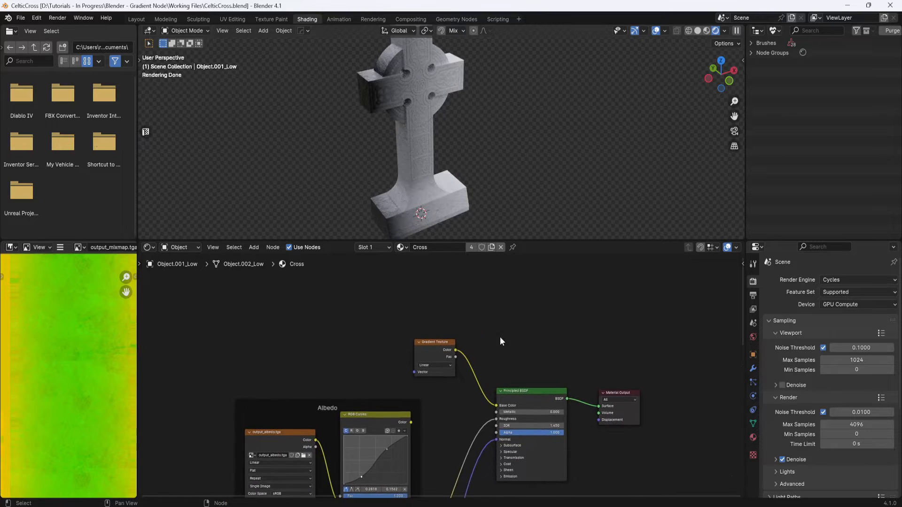
pyautogui.moveTo(433, 343); pyautogui.dragTo(424, 310)
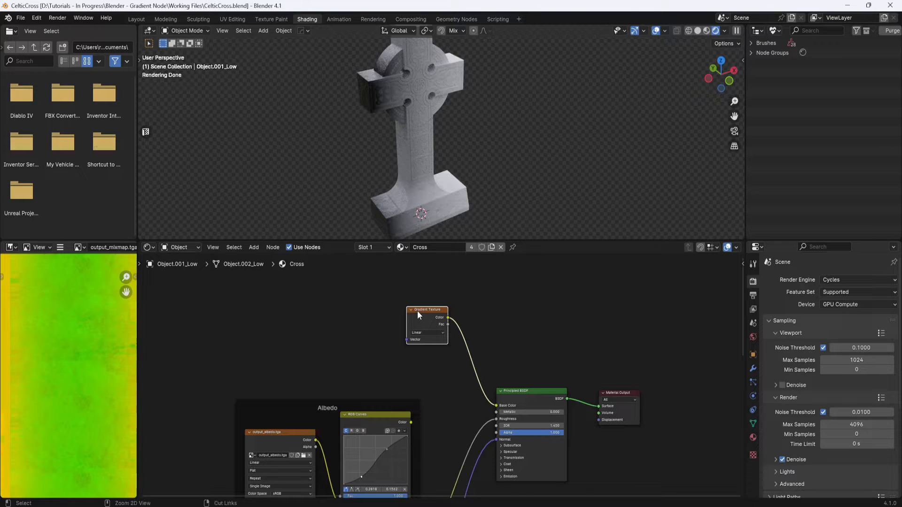
pyautogui.hotkey('ctrl', 't')
pyautogui.moveTo(378, 322); pyautogui.dragTo(363, 286)
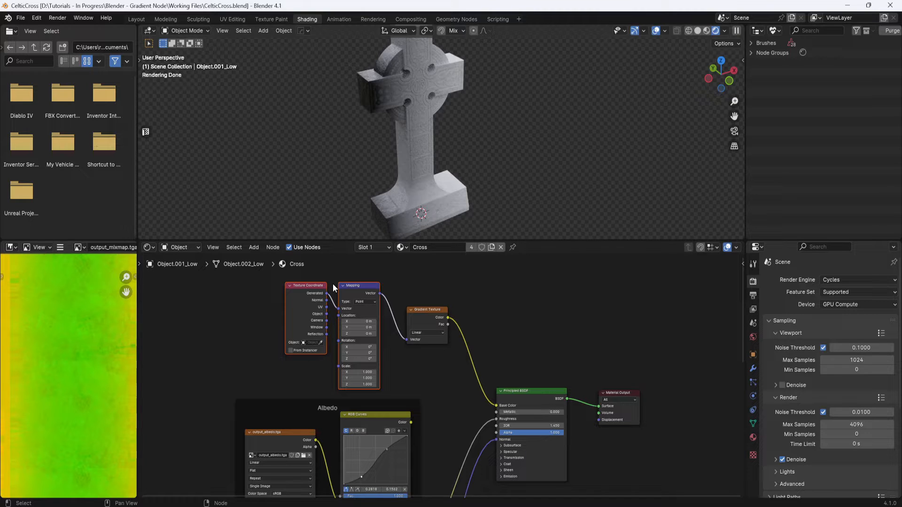
# - Set the Mapping node's Y rotation to 90°
pyautogui.moveTo(499, 331); pyautogui.dragTo(497, 339, button='middle')
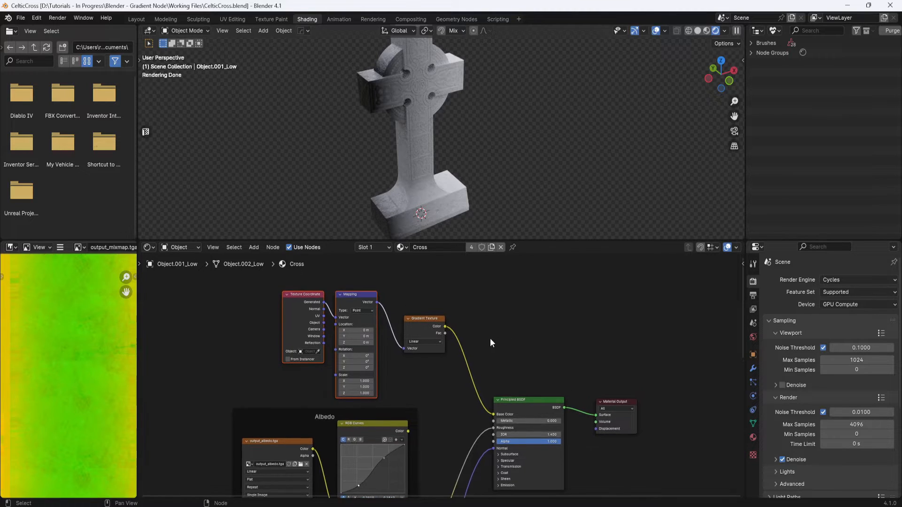
pyautogui.scroll(3, 385, 365)
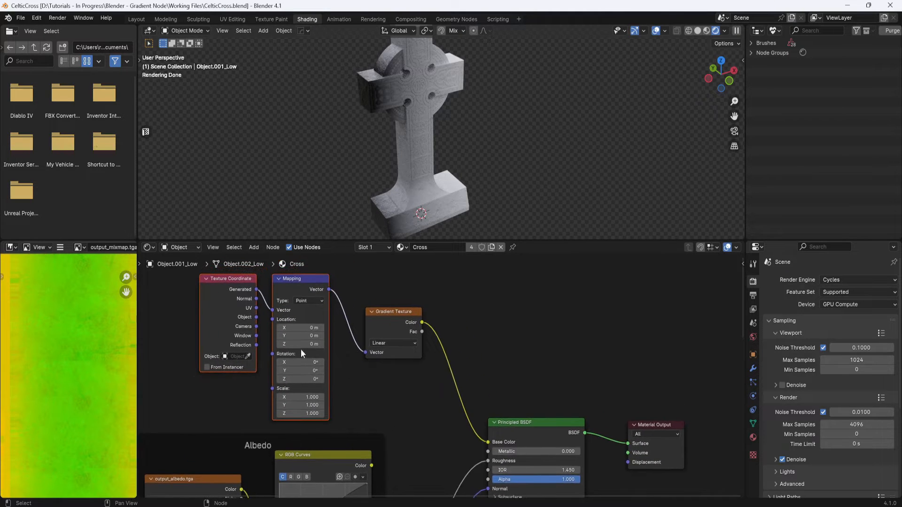
pyautogui.click(310, 371)
pyautogui.write('90')
pyautogui.press('Return')
# - Feed the Mapping node's Vector input from the Texture Coordinate's Object output instead of Generated
pyautogui.moveTo(453, 176); pyautogui.dragTo(469, 150, button='middle')
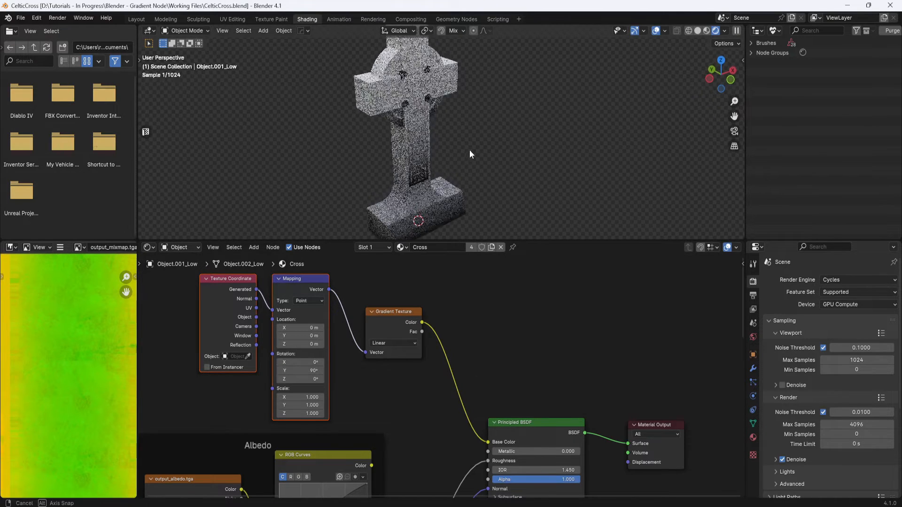
pyautogui.keyDown('shift'); pyautogui.moveTo(487, 188); pyautogui.dragTo(484, 165, button='middle'); pyautogui.keyUp('shift')
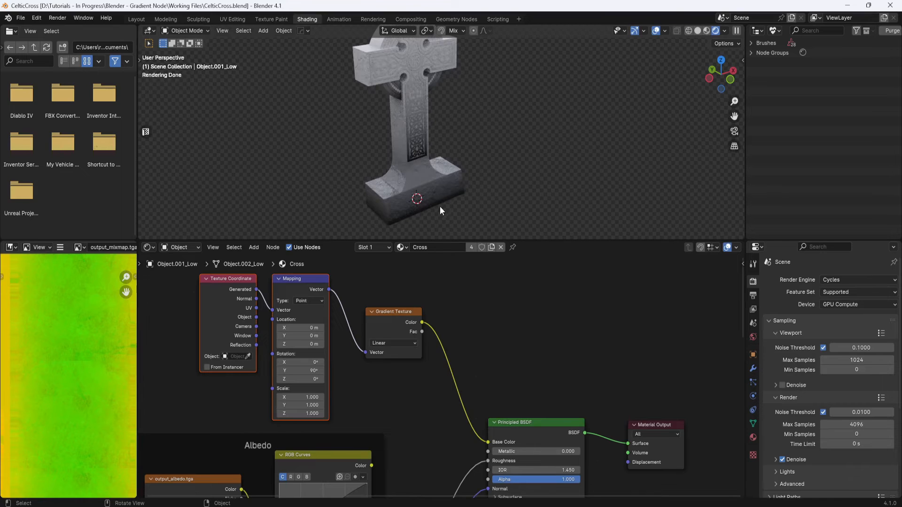
pyautogui.moveTo(425, 115); pyautogui.dragTo(472, 192, button='middle')
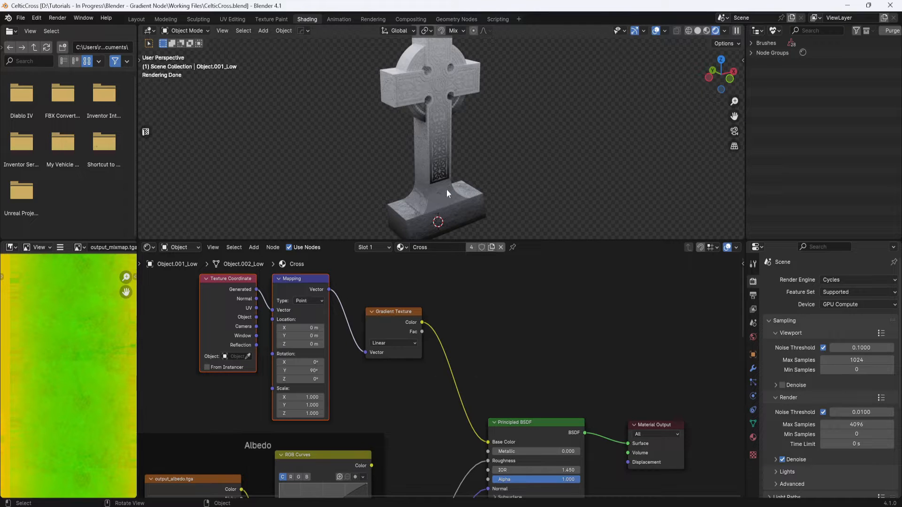
pyautogui.moveTo(503, 179); pyautogui.dragTo(517, 168, button='middle')
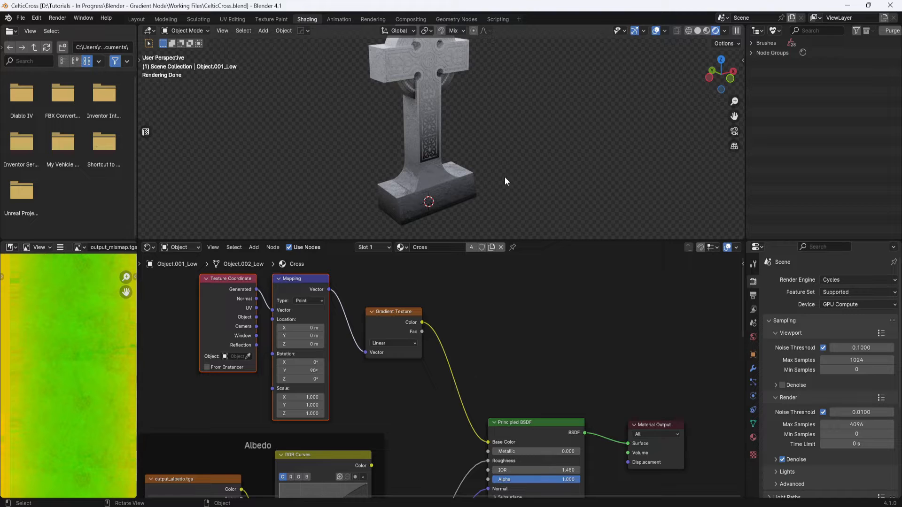
pyautogui.moveTo(447, 302); pyautogui.dragTo(459, 307, button='middle')
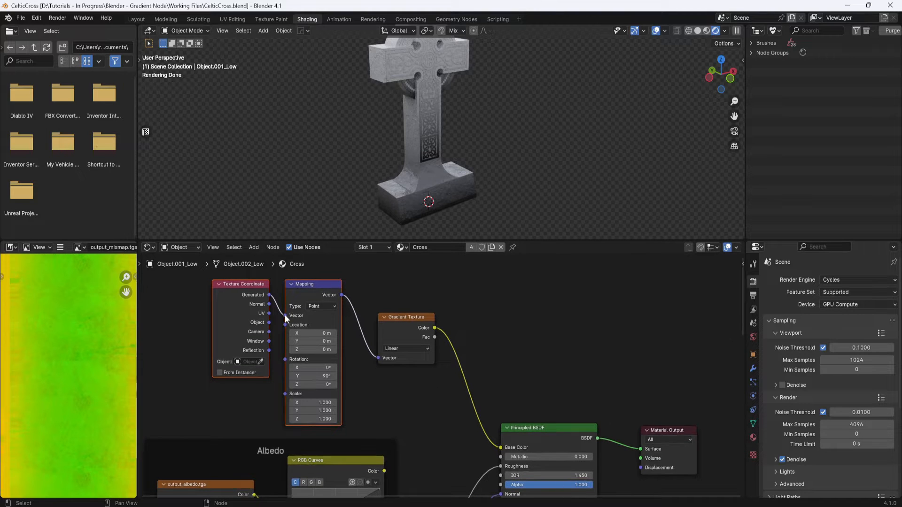
pyautogui.moveTo(285, 314); pyautogui.dragTo(278, 291)
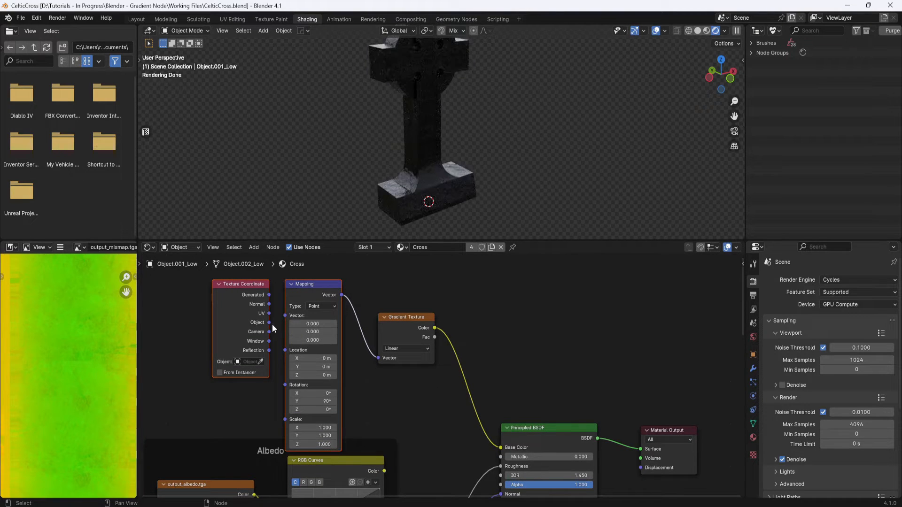
pyautogui.moveTo(269, 322); pyautogui.dragTo(283, 314)
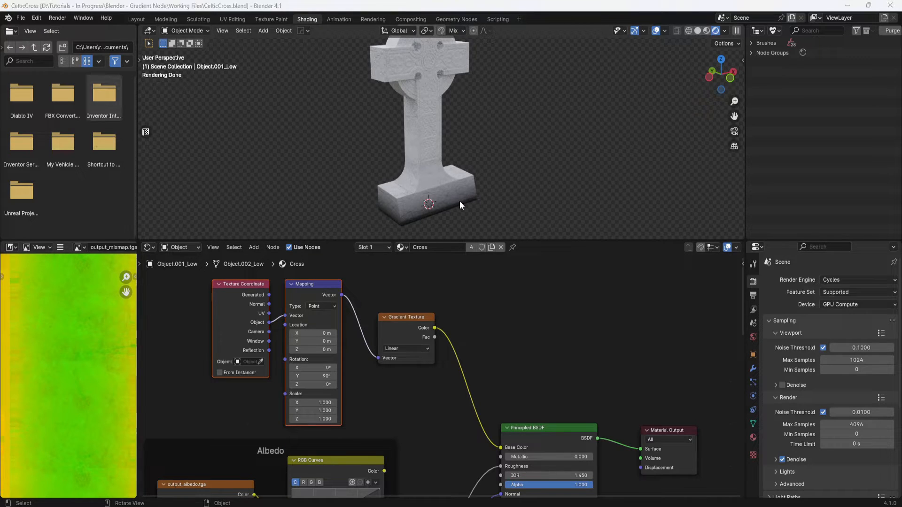
# - Insert a Color Ramp between the Gradient Texture and Base Color, and move its black stop to about 0.245
pyautogui.moveTo(553, 326); pyautogui.dragTo(537, 336, button='middle')
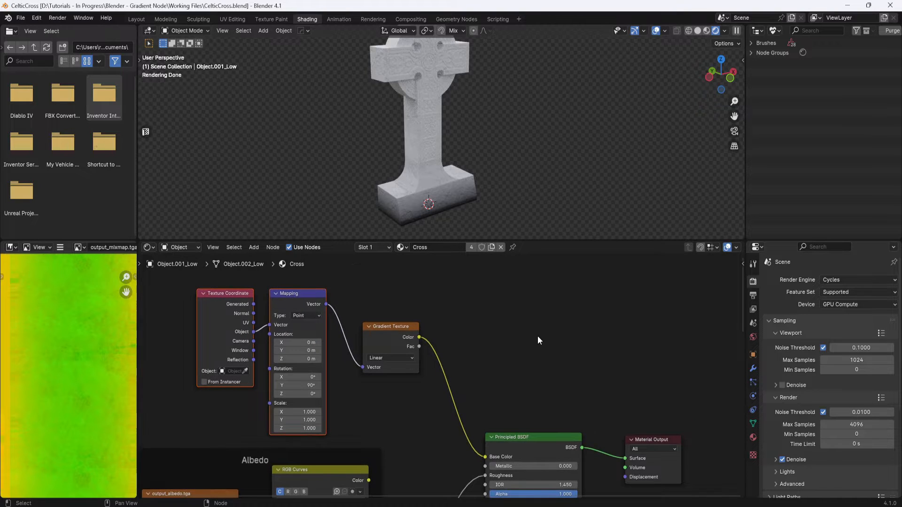
pyautogui.hotkey('shift', 'a')
pyautogui.click(536, 337)
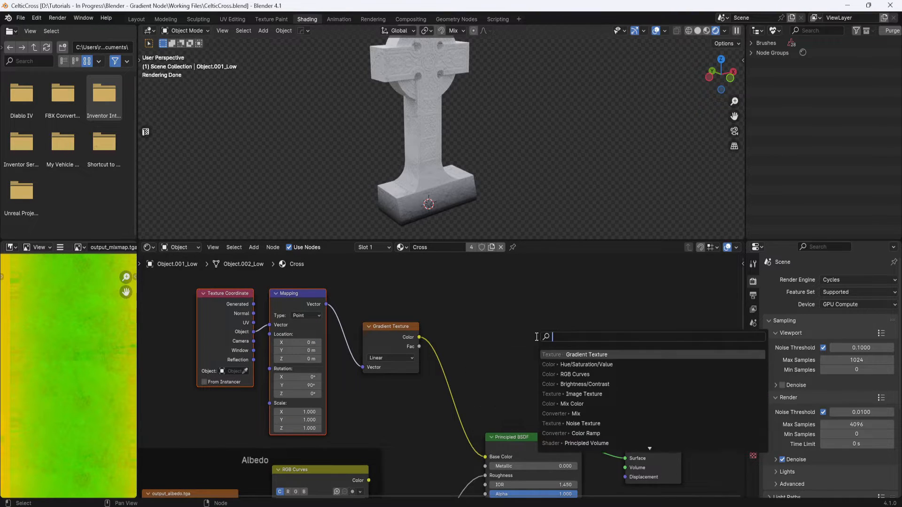
pyautogui.write('c')
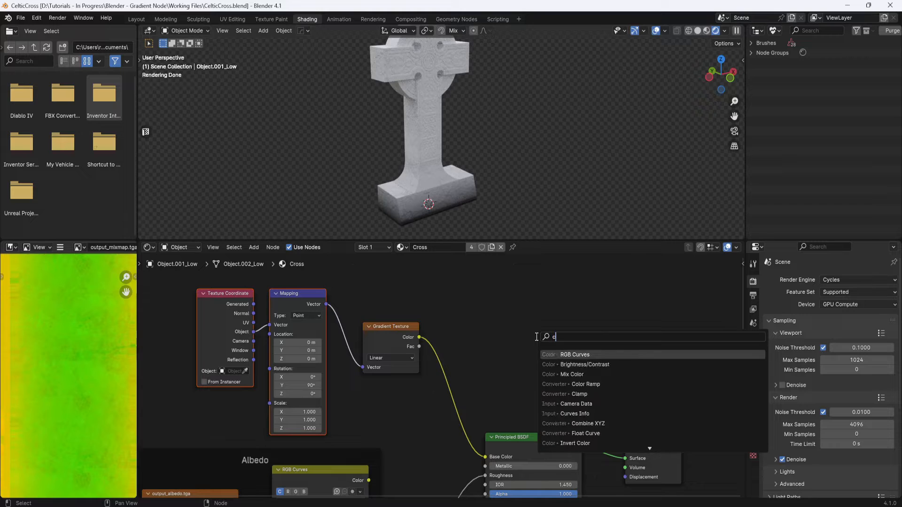
pyautogui.write('ol')
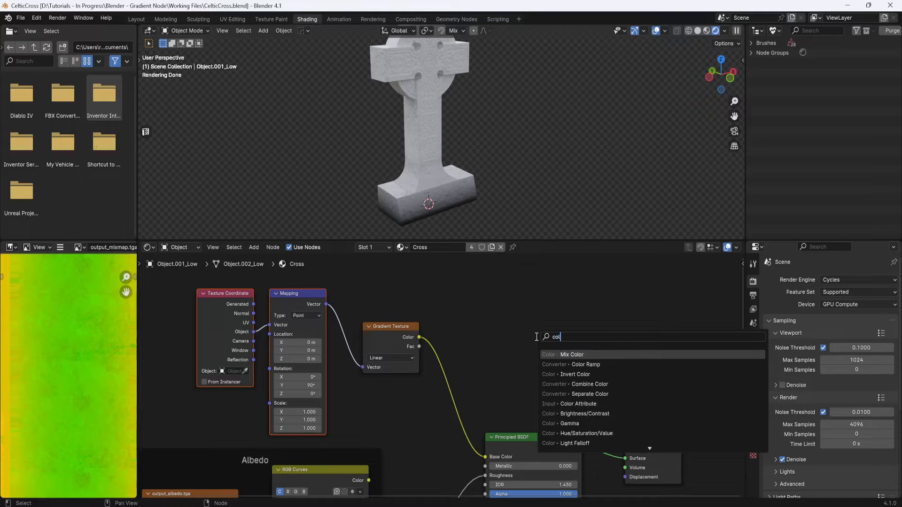
pyautogui.click(586, 365)
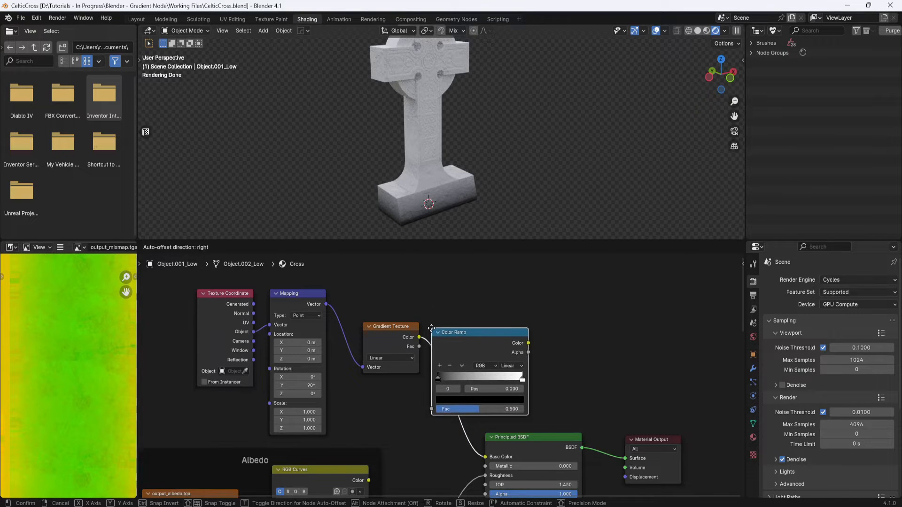
pyautogui.click(431, 328)
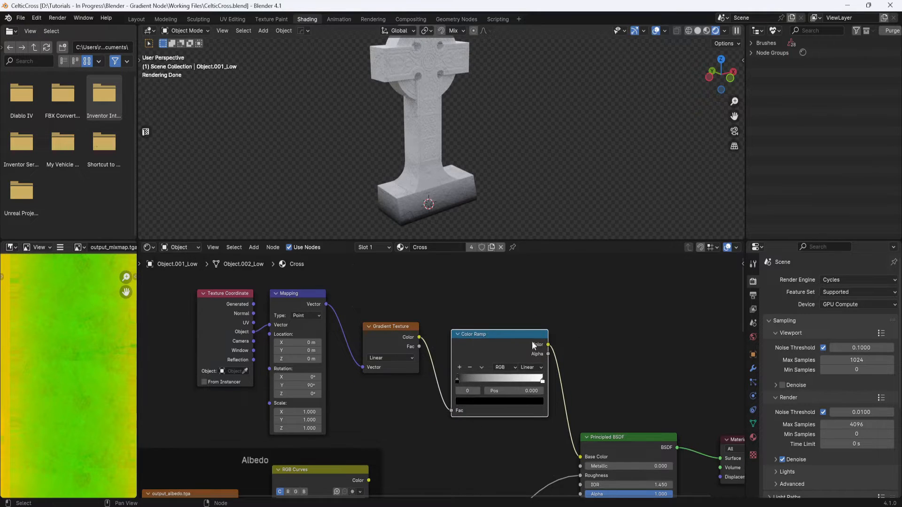
pyautogui.scroll(-1, 564, 345)
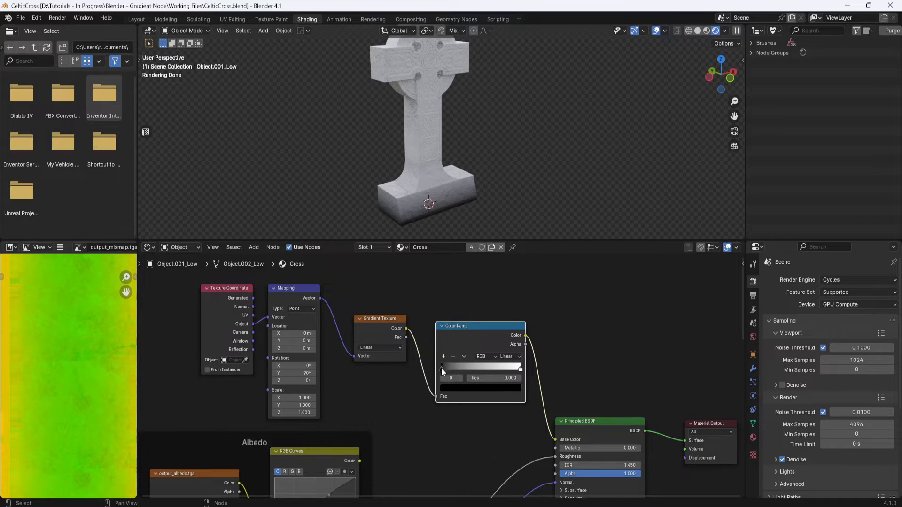
pyautogui.moveTo(441, 368); pyautogui.dragTo(461, 369)
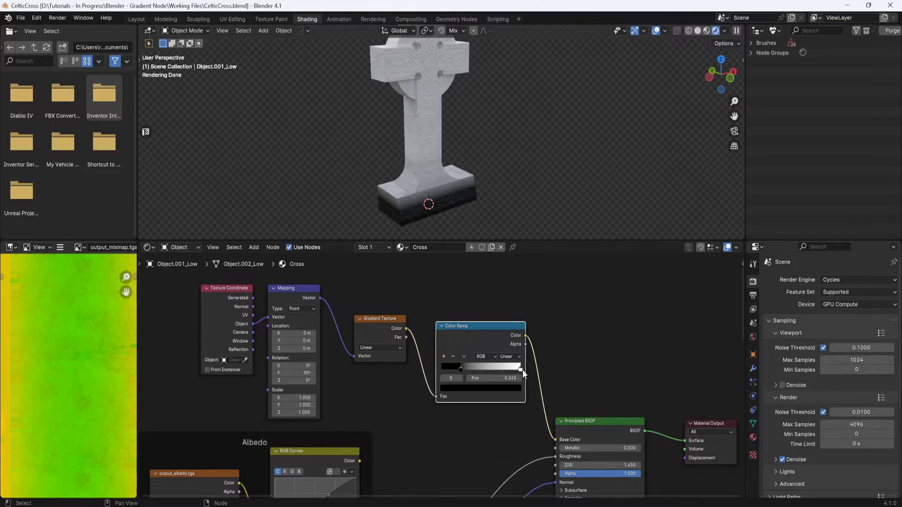
# - Set the Color Ramp interpolation to Ease and reposition its stops, placing the black stop at about 0.227
pyautogui.moveTo(519, 371); pyautogui.dragTo(460, 364)
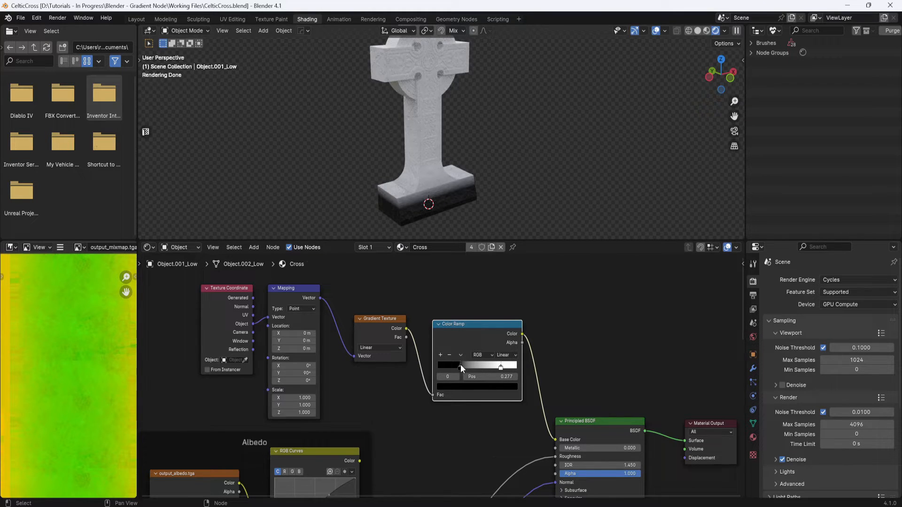
pyautogui.click(515, 355)
pyautogui.click(506, 375)
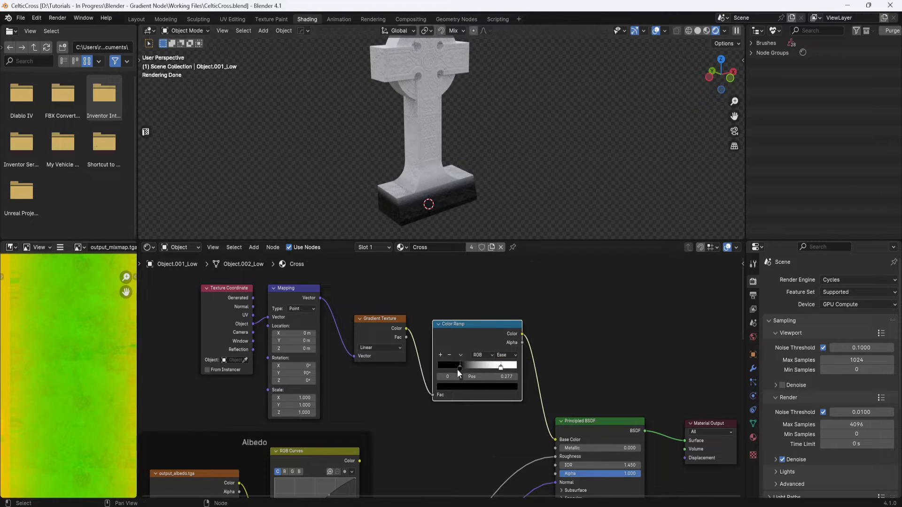
pyautogui.moveTo(459, 367)
pyautogui.mouseDown()
pyautogui.moveTo(501, 368)
pyautogui.moveTo(456, 365)
pyautogui.mouseUp()
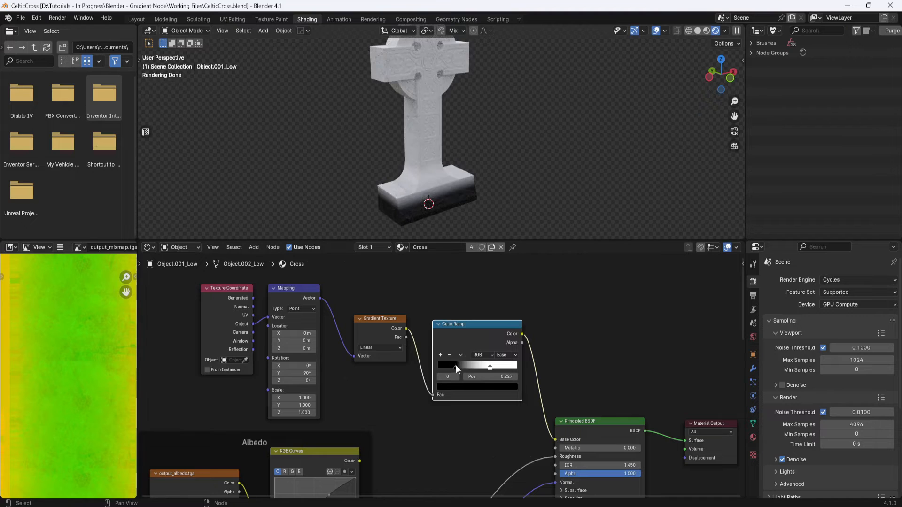
# - Add a Noise Texture node above the gradient node chain
pyautogui.moveTo(535, 281); pyautogui.dragTo(538, 282, button='middle')
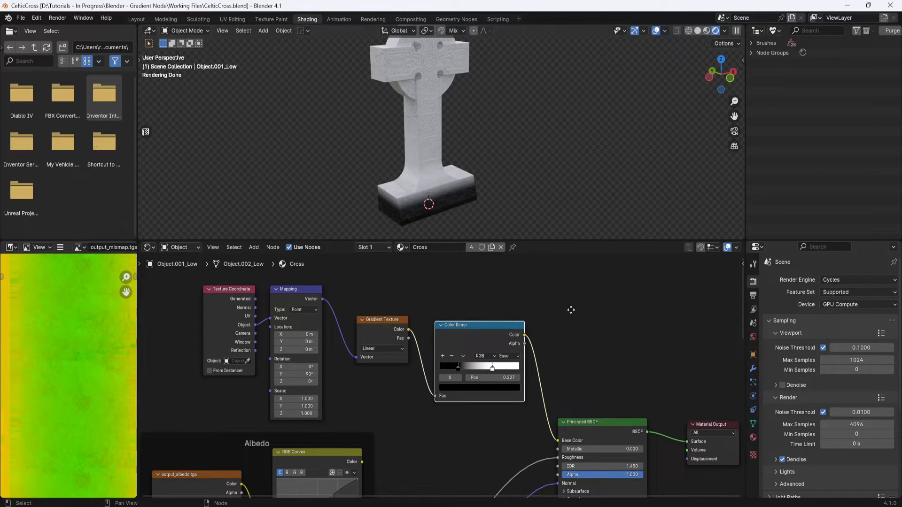
pyautogui.moveTo(571, 310); pyautogui.dragTo(551, 316, button='middle')
pyautogui.hotkey('shift', 'a')
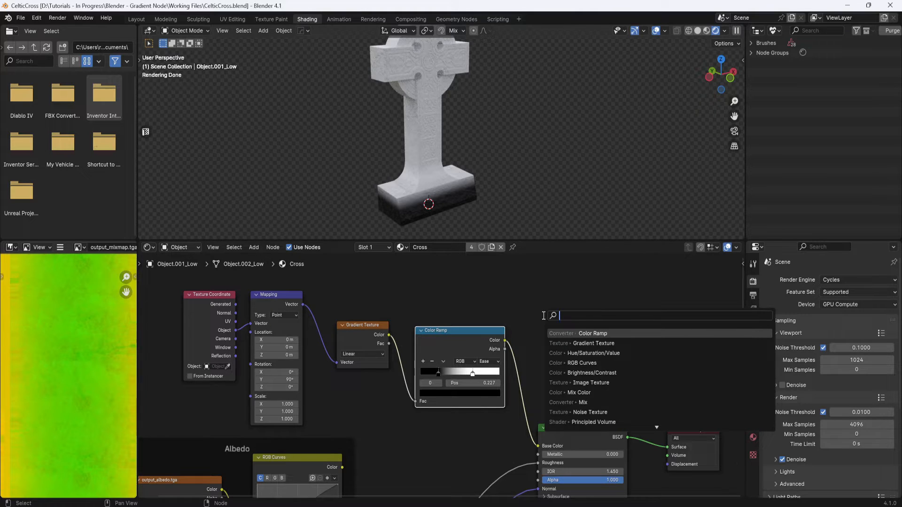
pyautogui.write('noi')
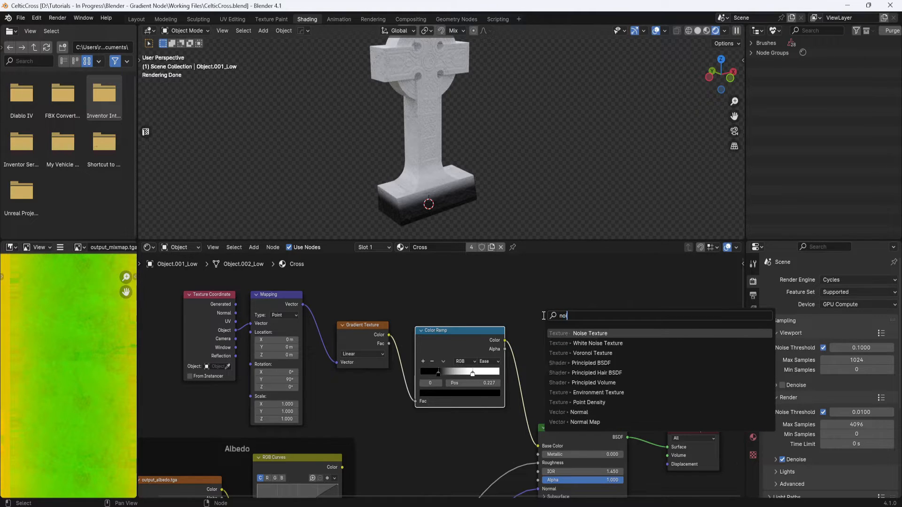
pyautogui.click(579, 333)
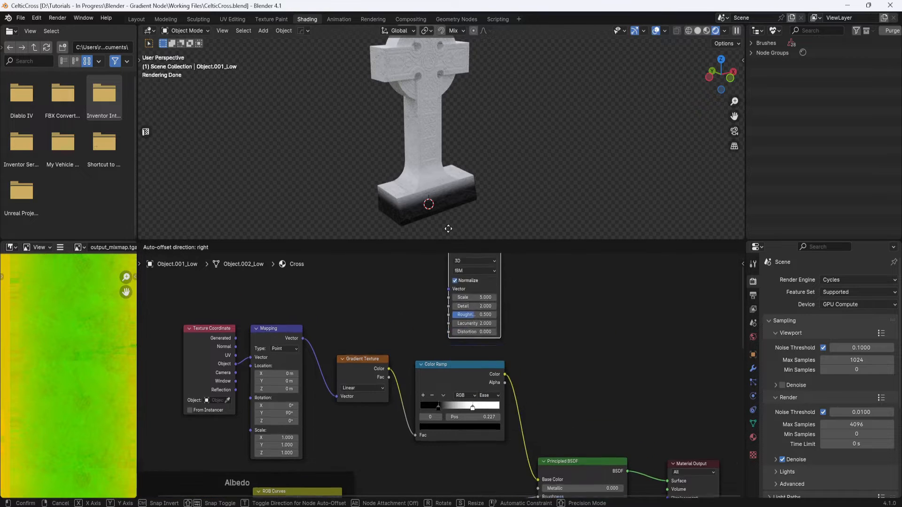
pyautogui.click(436, 305)
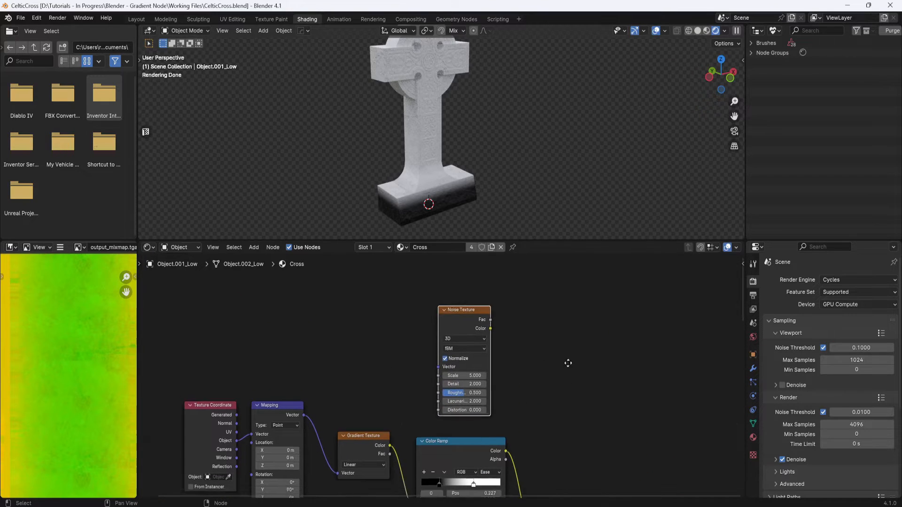
# - Add a Mix node near the Color Ramp
pyautogui.press('Home')
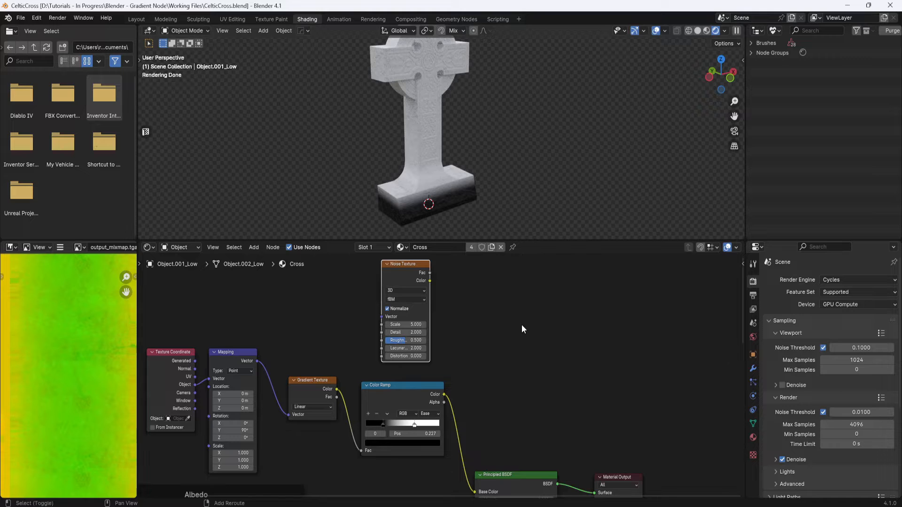
pyautogui.hotkey('shift', 'a')
pyautogui.click(521, 325)
pyautogui.write('mix')
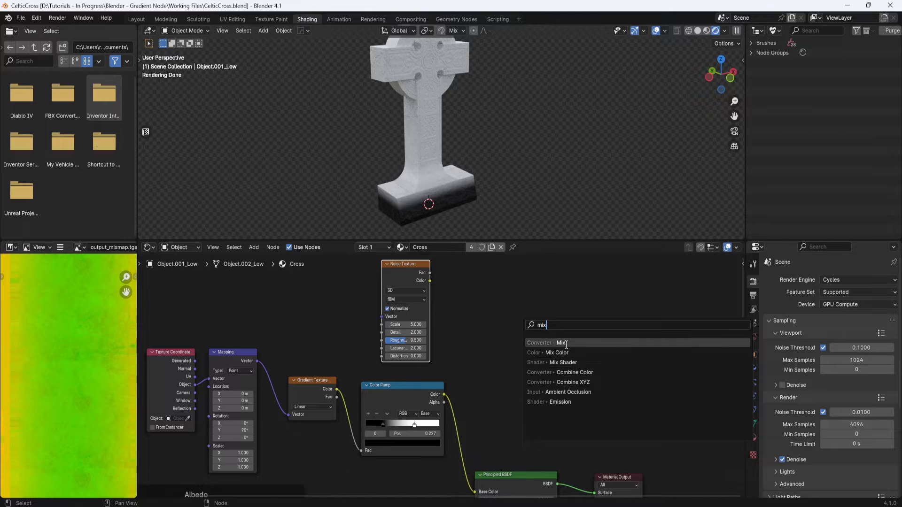
pyautogui.click(566, 343)
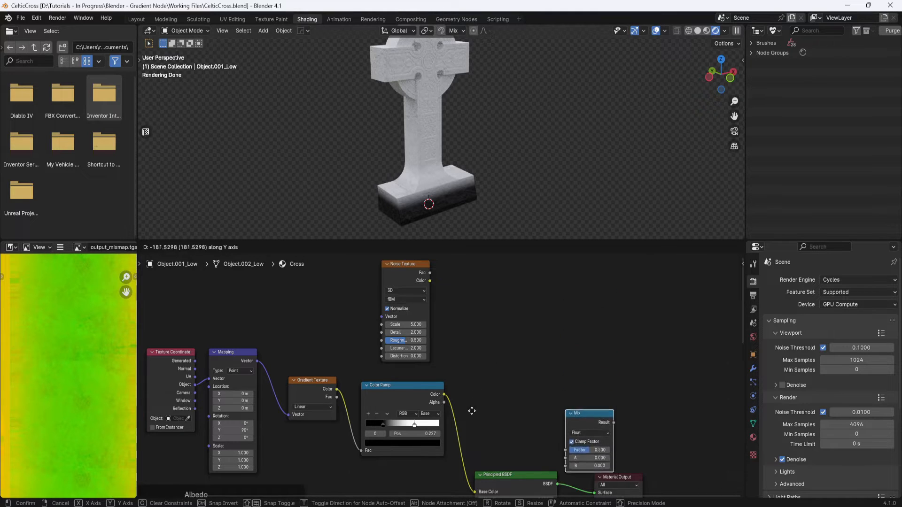
pyautogui.click(480, 383)
# - Disconnect the Mix node from the Color Ramp and the Principled BSDF's Base Color
pyautogui.moveTo(596, 388); pyautogui.dragTo(495, 395)
pyautogui.moveTo(558, 370); pyautogui.dragTo(569, 342, button='middle')
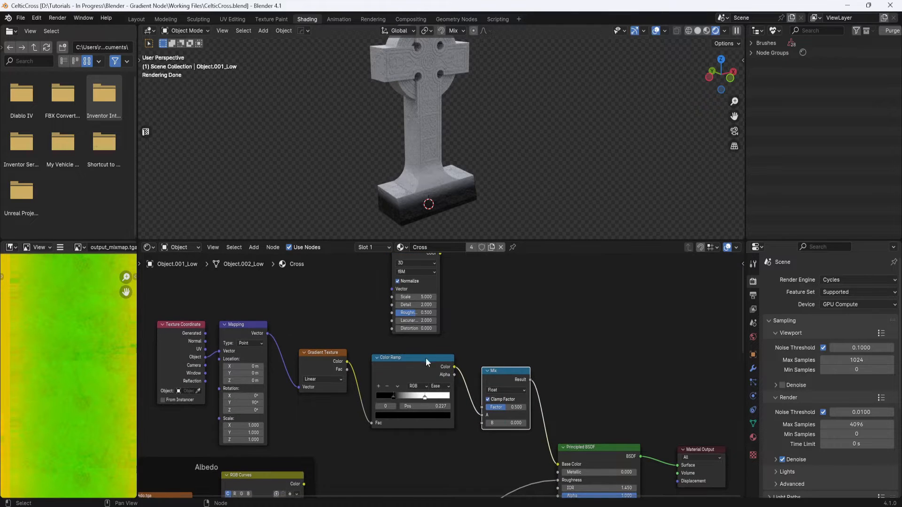
pyautogui.moveTo(427, 362); pyautogui.dragTo(422, 386)
pyautogui.moveTo(520, 371); pyautogui.dragTo(520, 369)
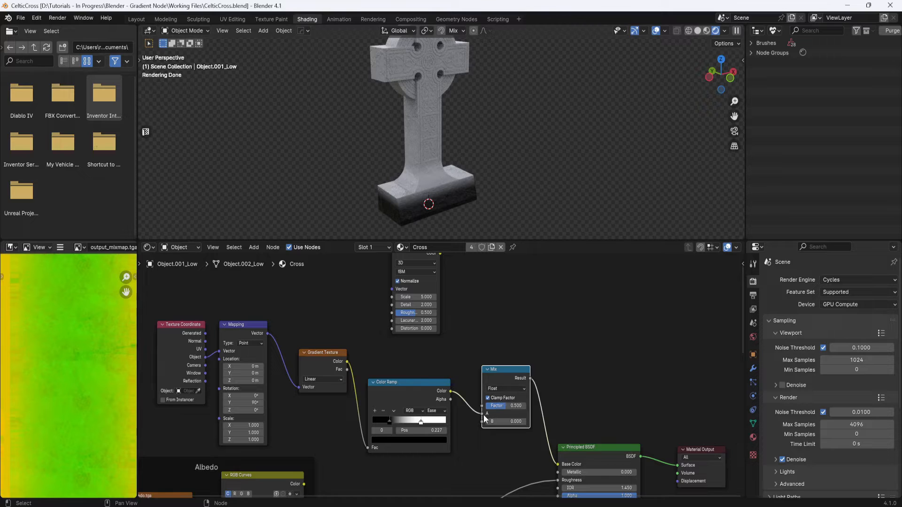
pyautogui.moveTo(481, 414); pyautogui.dragTo(470, 418)
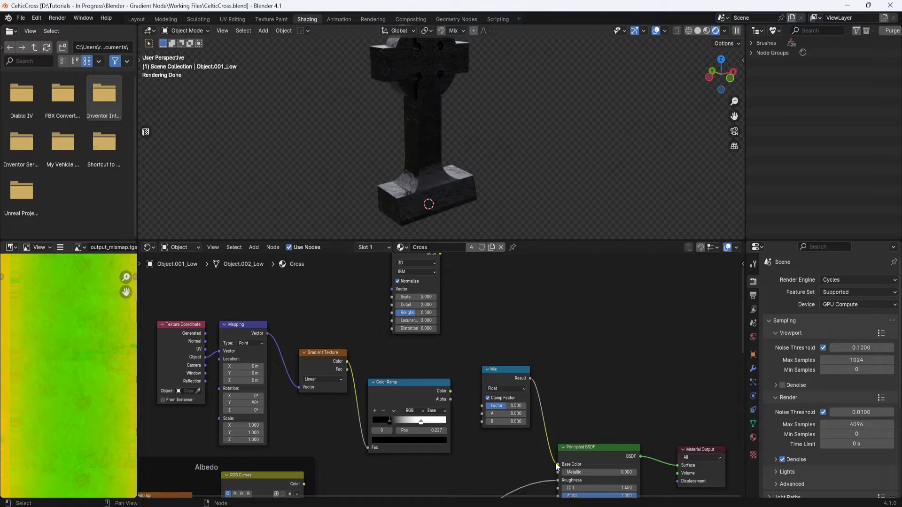
pyautogui.moveTo(557, 464); pyautogui.dragTo(545, 462)
# - Insert the Mix node between the Gradient Texture and Color Ramp, and reconnect the Color Ramp to Base Color
pyautogui.moveTo(508, 369); pyautogui.dragTo(513, 298)
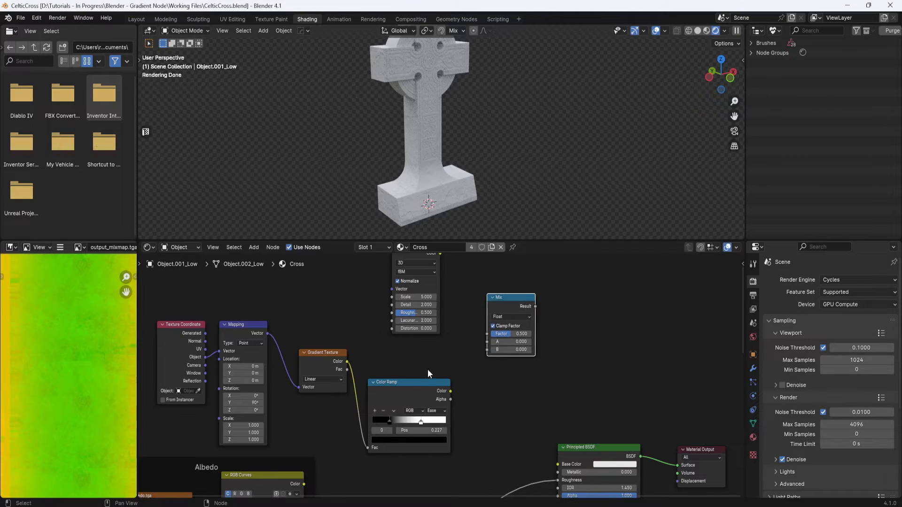
pyautogui.moveTo(413, 381); pyautogui.dragTo(488, 384)
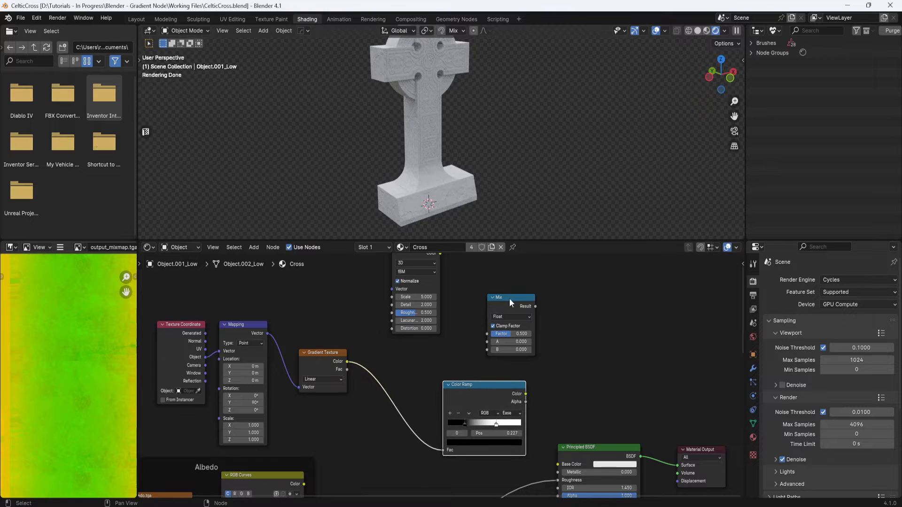
pyautogui.moveTo(509, 297); pyautogui.dragTo(396, 366)
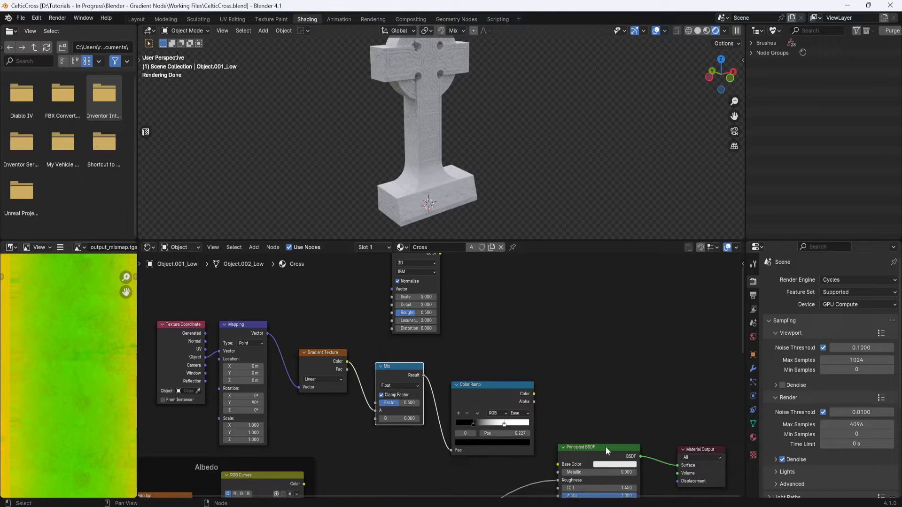
pyautogui.moveTo(534, 393); pyautogui.dragTo(557, 464)
# - Feed the Noise Texture's Vector from the Mapping node and plug its Color into the Mix node's B input
pyautogui.moveTo(480, 325); pyautogui.dragTo(498, 345, button='middle')
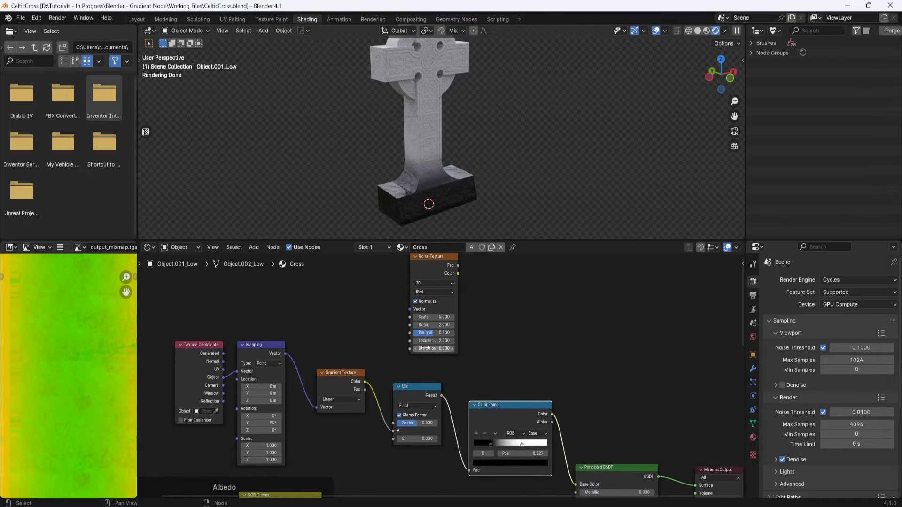
pyautogui.moveTo(285, 355); pyautogui.dragTo(408, 310)
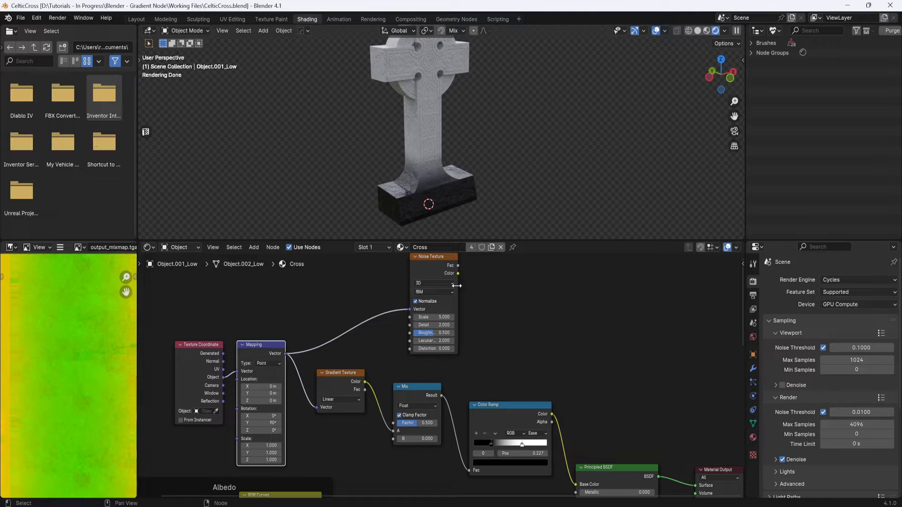
pyautogui.moveTo(446, 259); pyautogui.dragTo(393, 439)
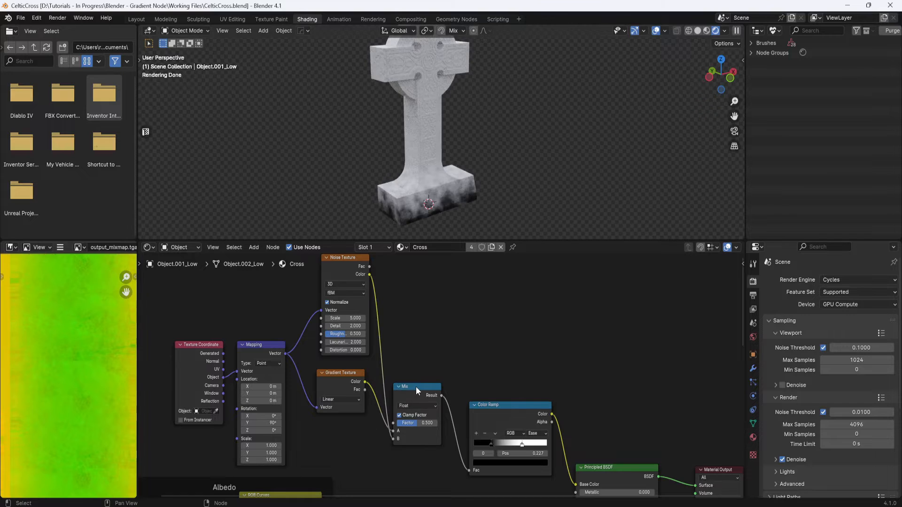
# - Set the Noise Texture's Scale to 15 and Detail to 3
pyautogui.moveTo(416, 387); pyautogui.dragTo(425, 375)
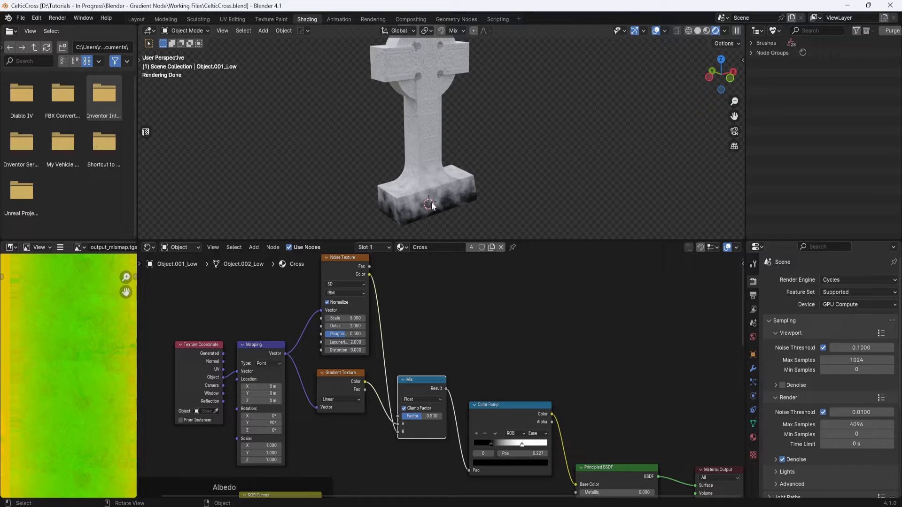
pyautogui.moveTo(433, 207); pyautogui.dragTo(464, 209, button='middle')
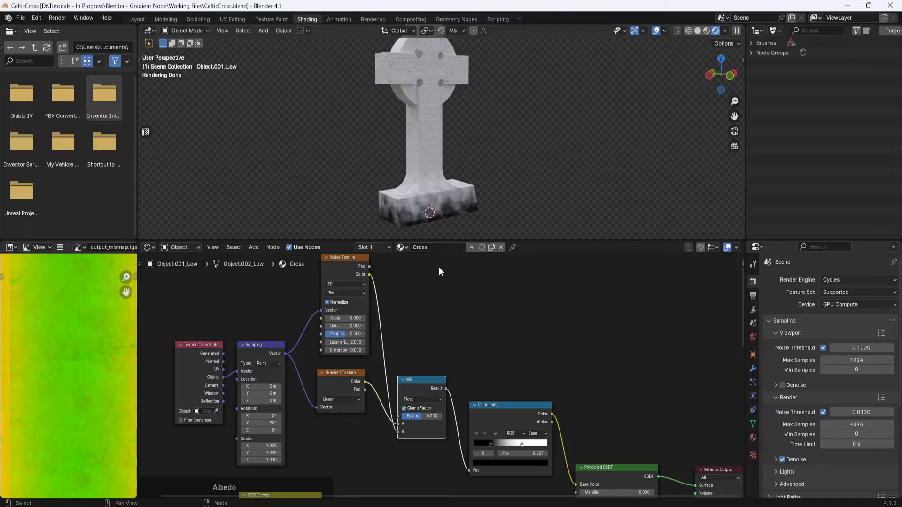
pyautogui.click(351, 318)
pyautogui.write('15')
pyautogui.press('Return')
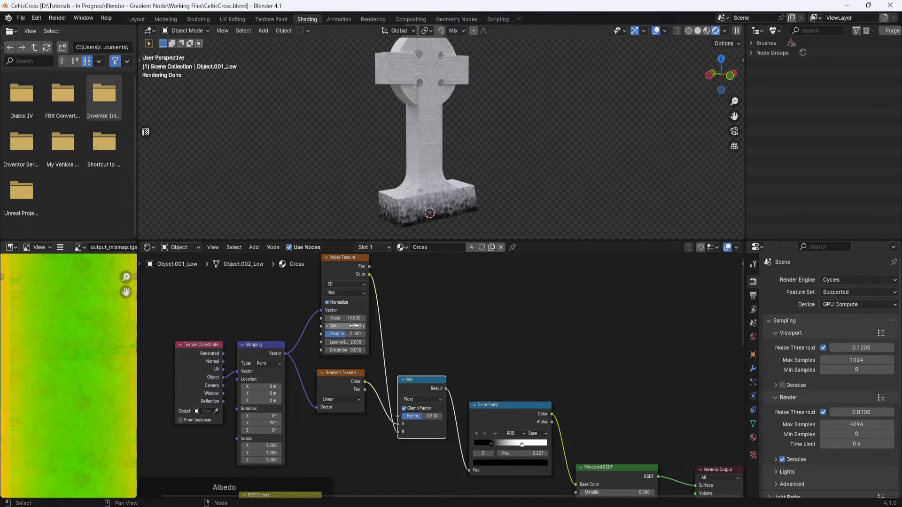
pyautogui.click(356, 326)
pyautogui.press('Return')
# - Switch the Gradient Texture type to Easing and set the Mix factor to 0.45
pyautogui.click(359, 400)
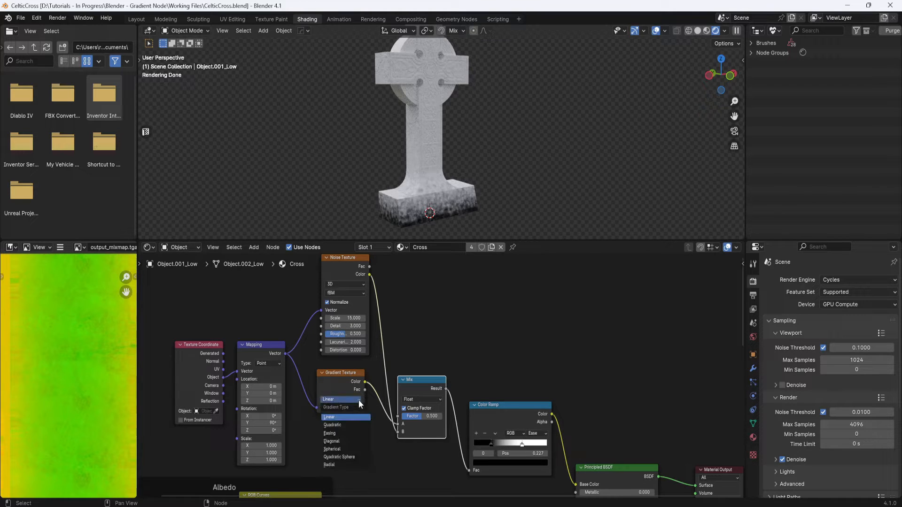
pyautogui.click(337, 432)
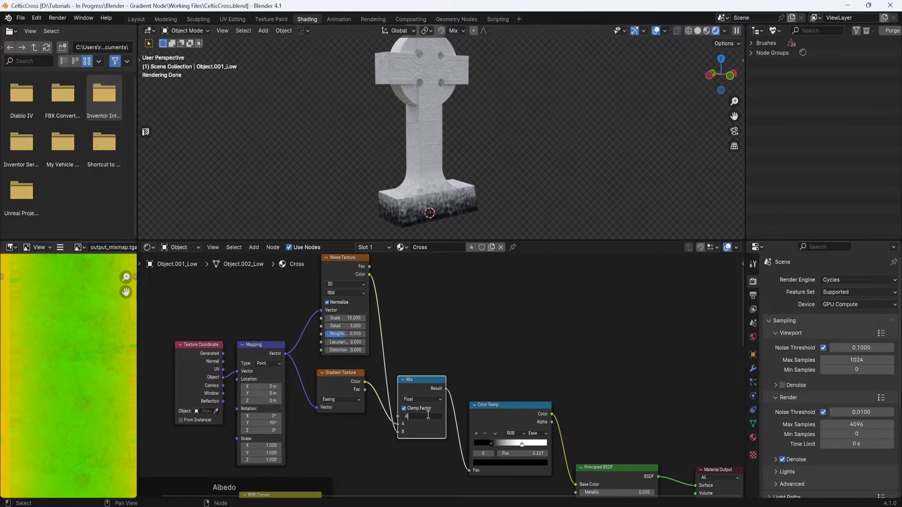
pyautogui.press('Return')
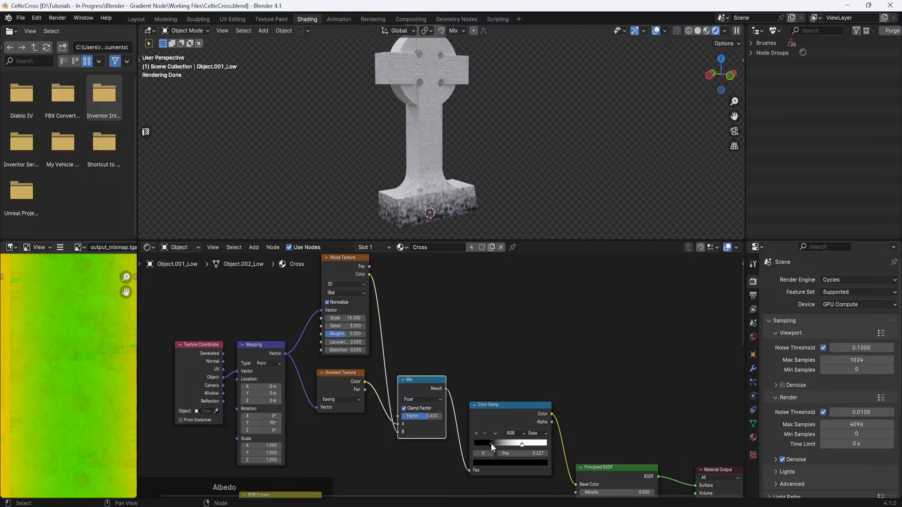
# - Refine the Color Ramp stops, moving the white stop to about 0.705 and the black stop to about 0.337
pyautogui.moveTo(491, 443); pyautogui.dragTo(530, 444)
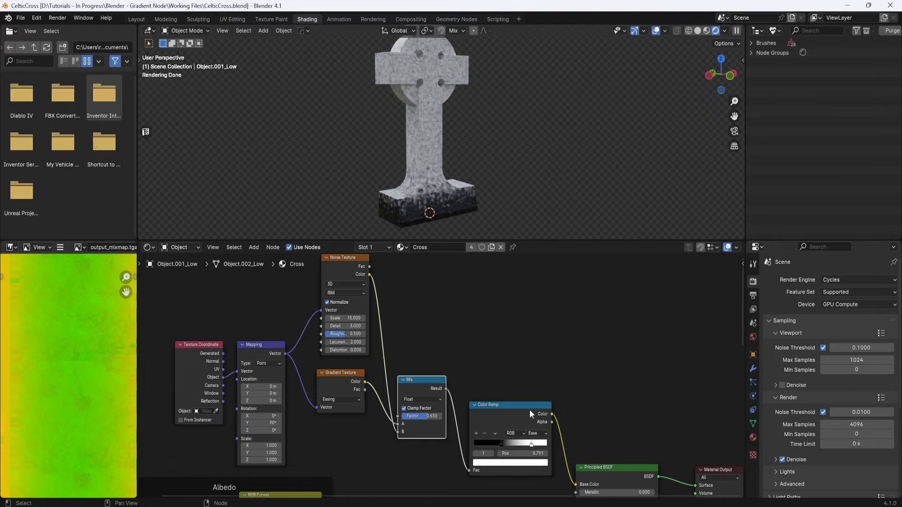
pyautogui.moveTo(498, 164); pyautogui.dragTo(497, 200, button='middle')
pyautogui.moveTo(501, 444); pyautogui.dragTo(493, 441)
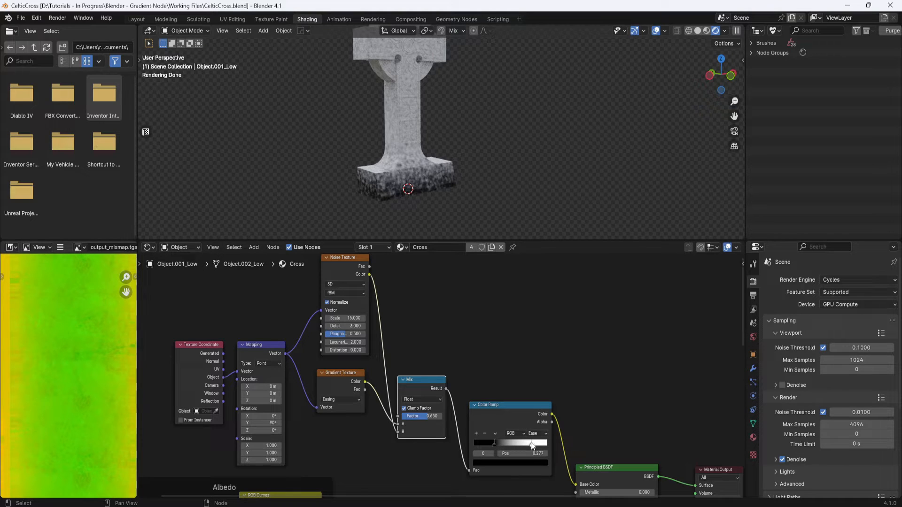
pyautogui.moveTo(531, 445); pyautogui.dragTo(526, 445)
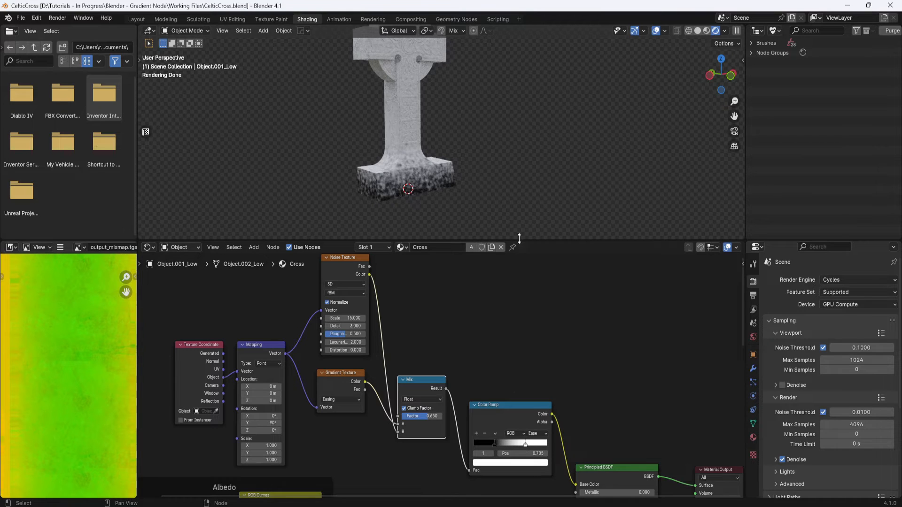
pyautogui.moveTo(516, 185)
pyautogui.mouseDown(button='middle')
pyautogui.moveTo(509, 173)
pyautogui.moveTo(514, 198)
pyautogui.mouseUp(button='middle')
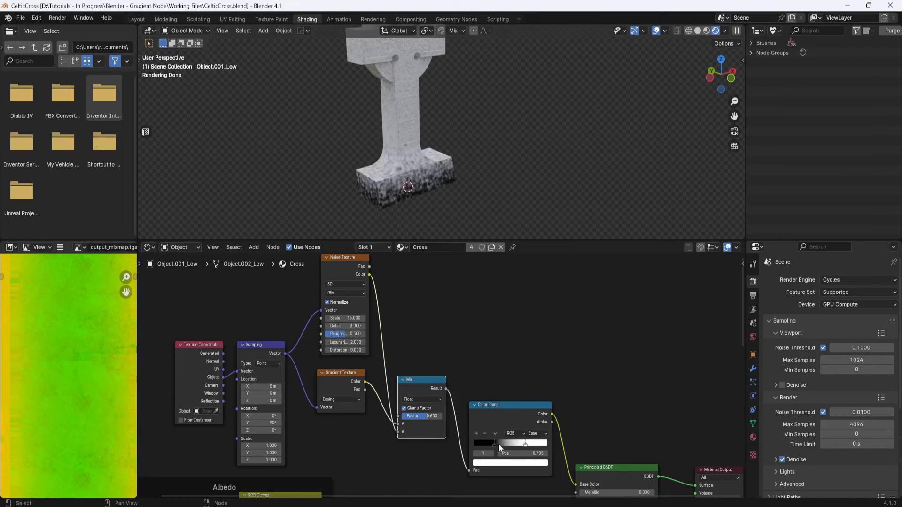
pyautogui.moveTo(494, 444); pyautogui.dragTo(497, 441)
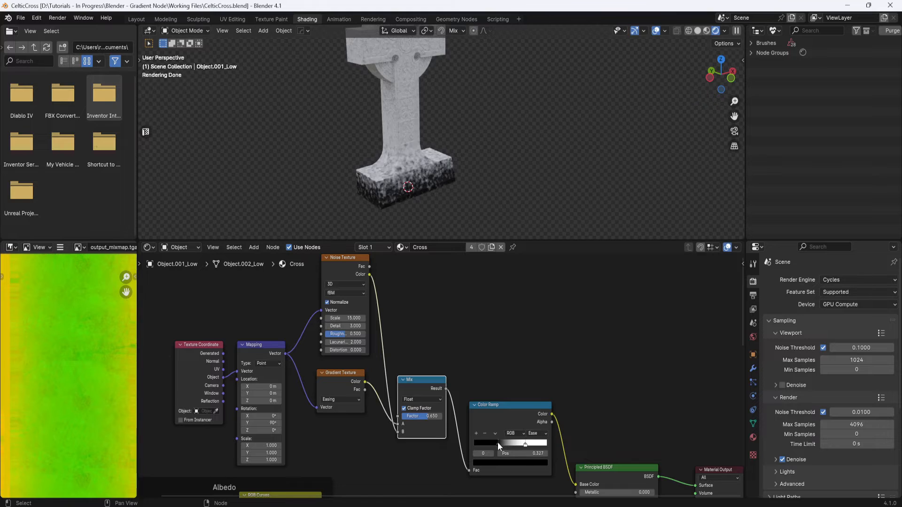
pyautogui.moveTo(484, 130)
pyautogui.mouseDown(button='middle')
pyautogui.moveTo(482, 123)
pyautogui.moveTo(486, 134)
pyautogui.mouseUp(button='middle')
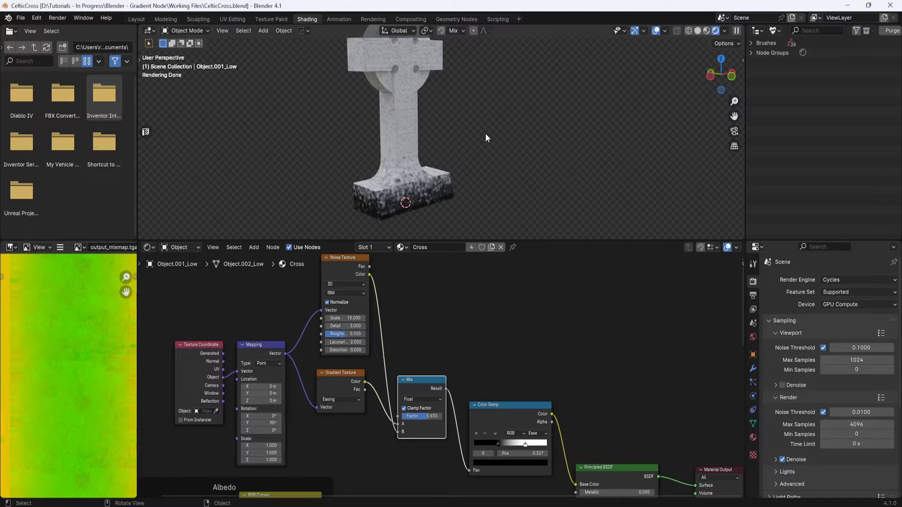
pyautogui.moveTo(509, 164); pyautogui.dragTo(508, 167, button='middle')
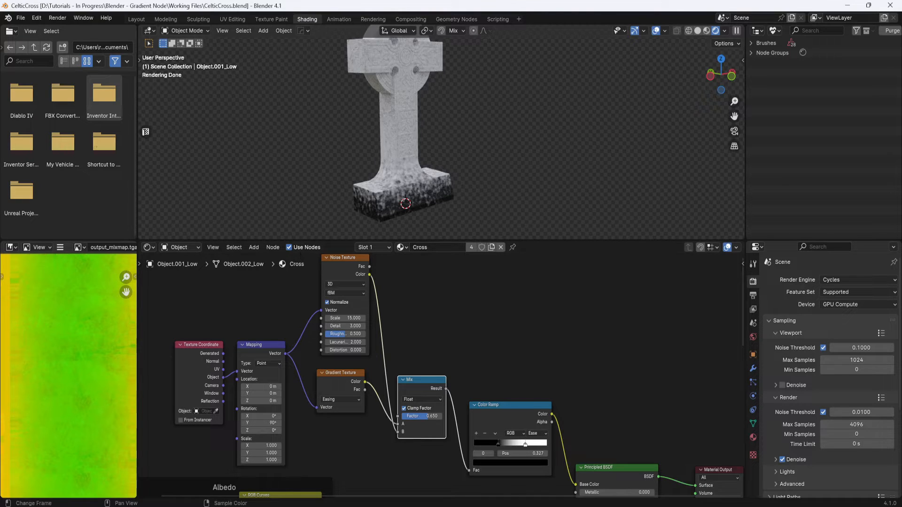
# - Drag the moss-seamless-texture.jpg image file into the node editor as an image texture node
pyautogui.moveTo(0, 81); pyautogui.dragTo(646, 44)
pyautogui.moveTo(484, 133); pyautogui.dragTo(218, 313)
pyautogui.moveTo(662, 43); pyautogui.dragTo(0, 68)
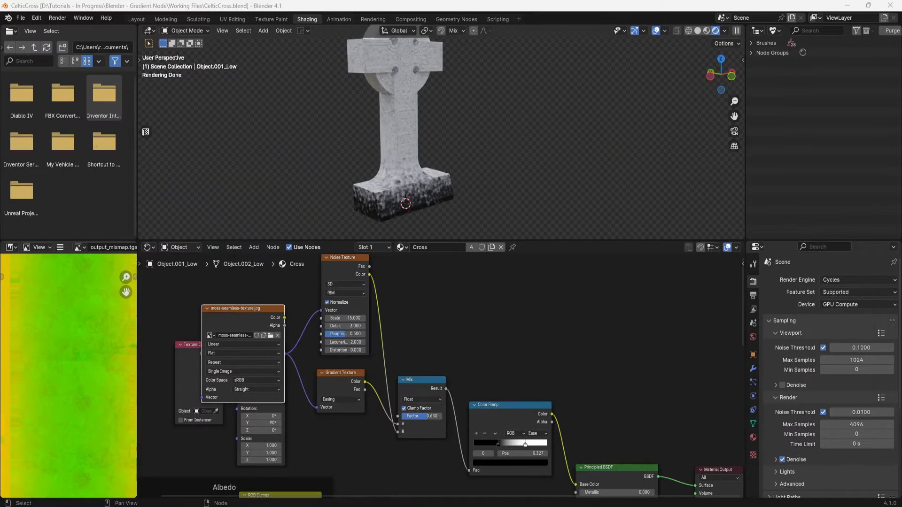
# - Move the moss image texture node up, clear of the procedural texture nodes
pyautogui.click(223, 305)
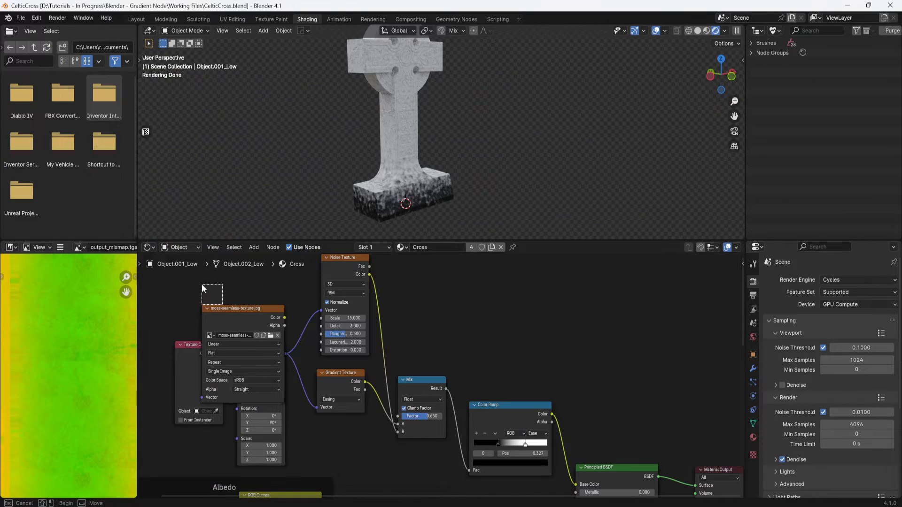
pyautogui.moveTo(242, 310); pyautogui.dragTo(247, 290)
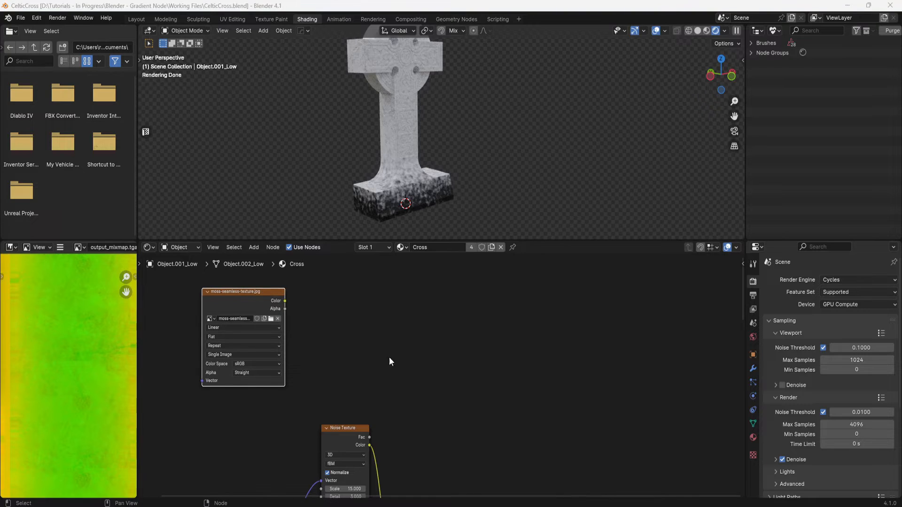
pyautogui.scroll(-2, 389, 357)
pyautogui.moveTo(381, 375); pyautogui.dragTo(346, 340, button='middle')
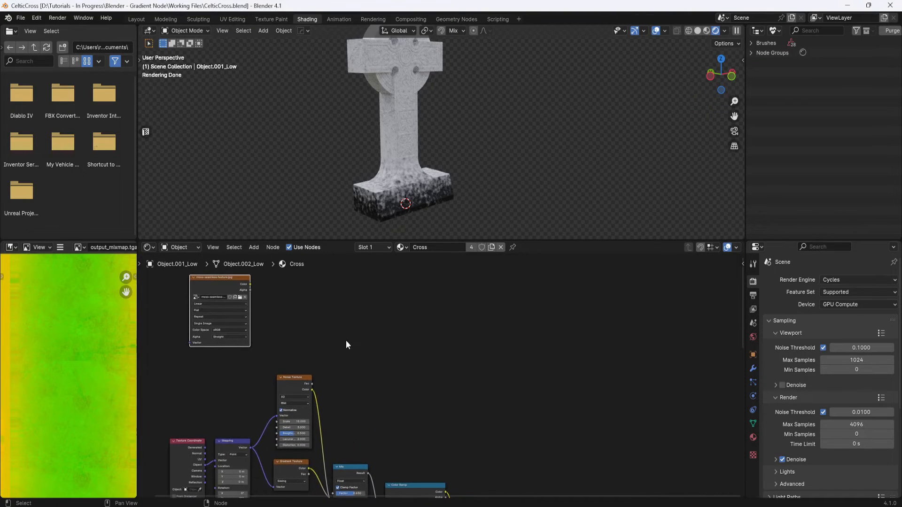
# - Add a Mix Color node and insert it between the Color Ramp and the Principled BSDF's Base Color
pyautogui.hotkey('shift', 'a')
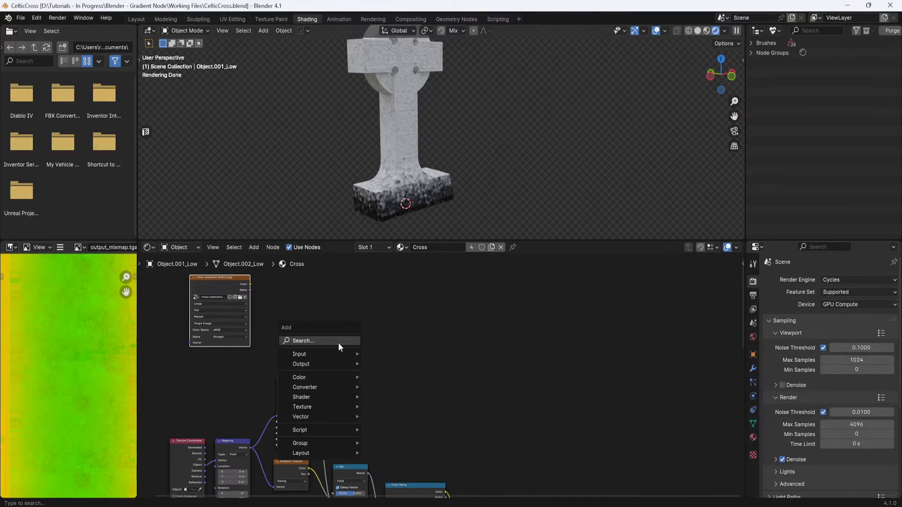
pyautogui.click(338, 343)
pyautogui.write('mix')
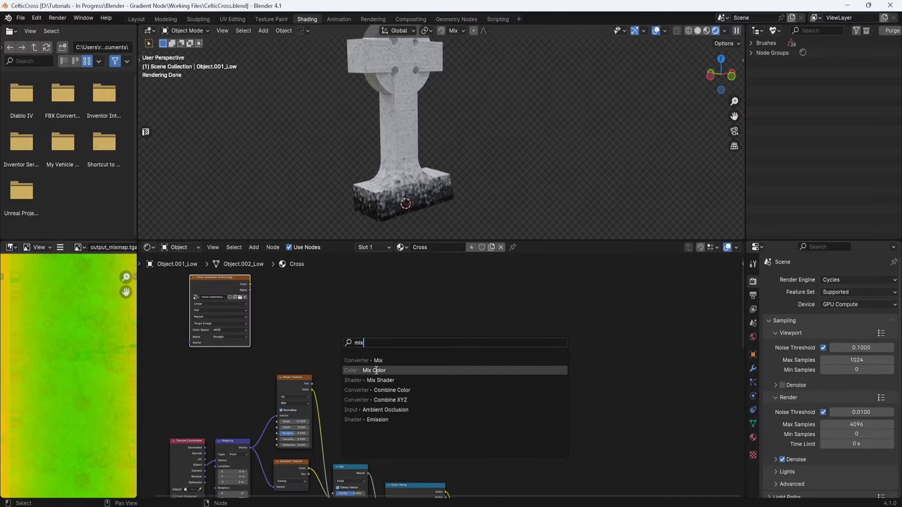
pyautogui.click(425, 370)
pyautogui.moveTo(545, 379); pyautogui.dragTo(487, 276, button='middle')
pyautogui.moveTo(499, 378); pyautogui.dragTo(505, 333, button='middle')
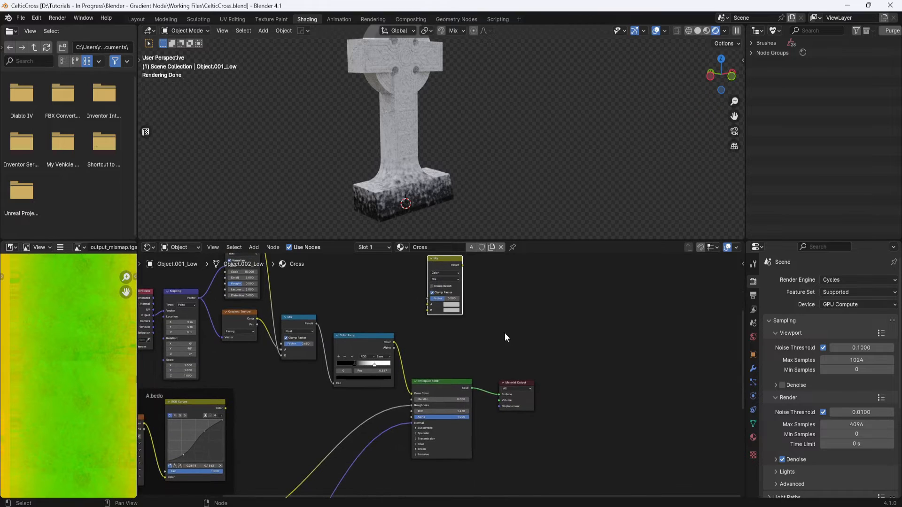
pyautogui.moveTo(516, 382); pyautogui.dragTo(563, 380)
pyautogui.moveTo(453, 382); pyautogui.dragTo(507, 399)
pyautogui.moveTo(447, 257); pyautogui.dragTo(434, 348)
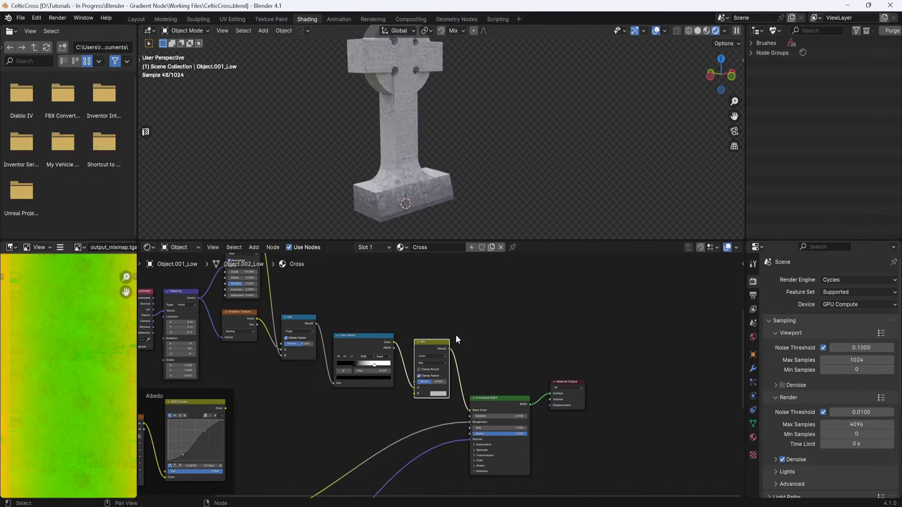
# - Route the Color Ramp into the Mix node's Factor and connect the Albedo RGB Curves color to input A
pyautogui.scroll(3, 409, 350)
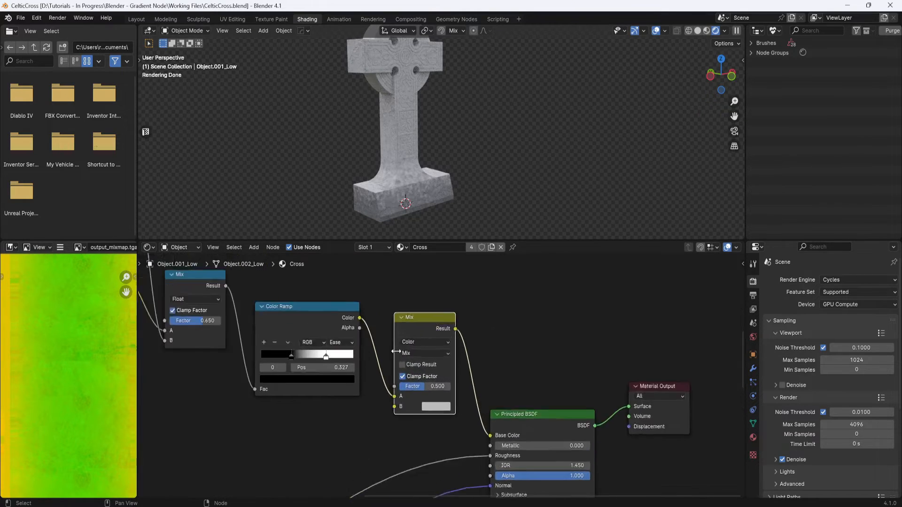
pyautogui.moveTo(389, 404); pyautogui.dragTo(385, 392)
pyautogui.scroll(-4, 384, 391)
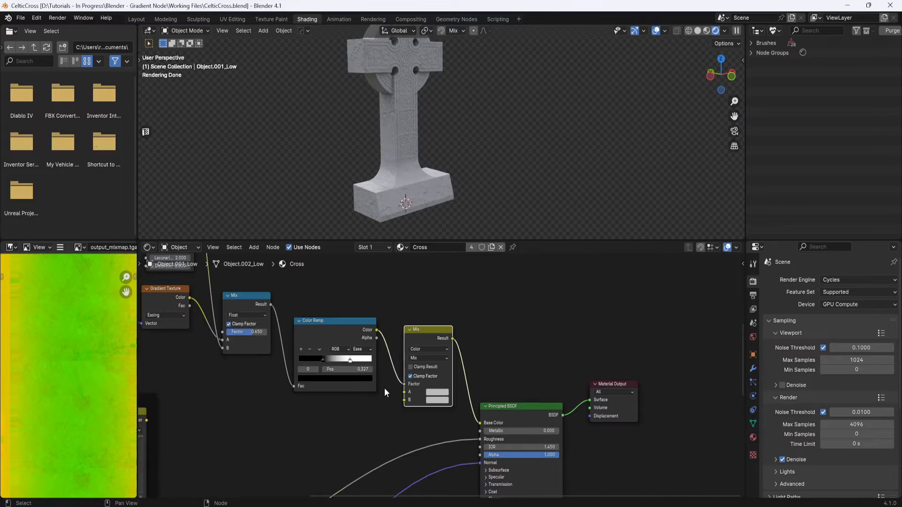
pyautogui.moveTo(362, 416); pyautogui.dragTo(416, 377, button='middle')
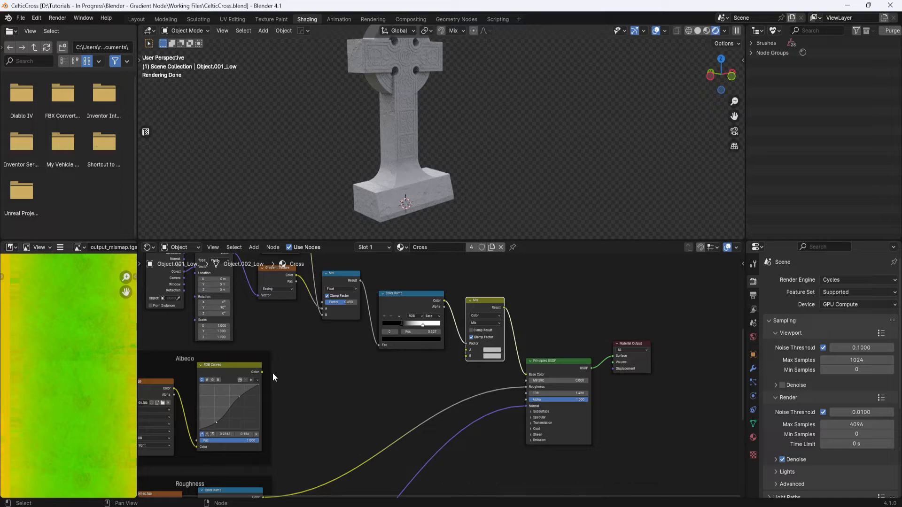
pyautogui.moveTo(262, 372); pyautogui.dragTo(465, 356)
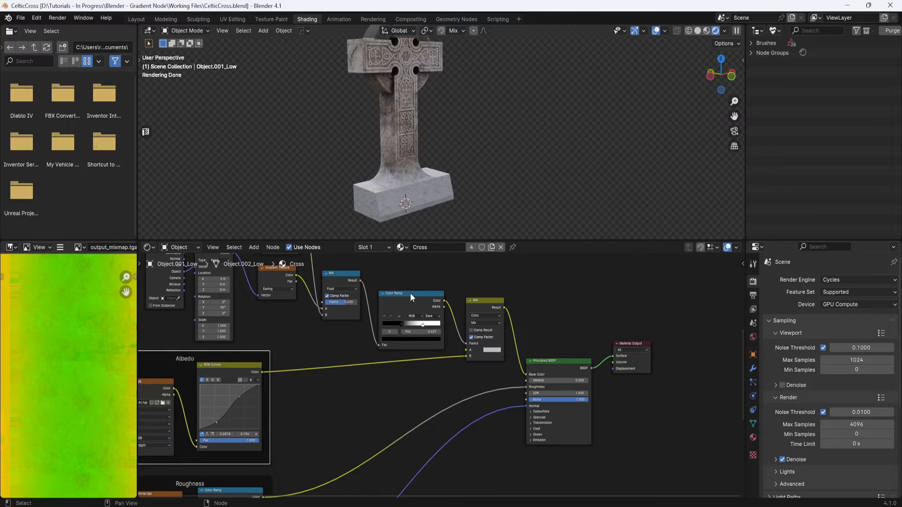
# - Rearrange the nodes and connect the moss image texture's Color to the Mix node's B input
pyautogui.moveTo(410, 293); pyautogui.dragTo(401, 280)
pyautogui.moveTo(486, 289); pyautogui.dragTo(487, 300, button='middle')
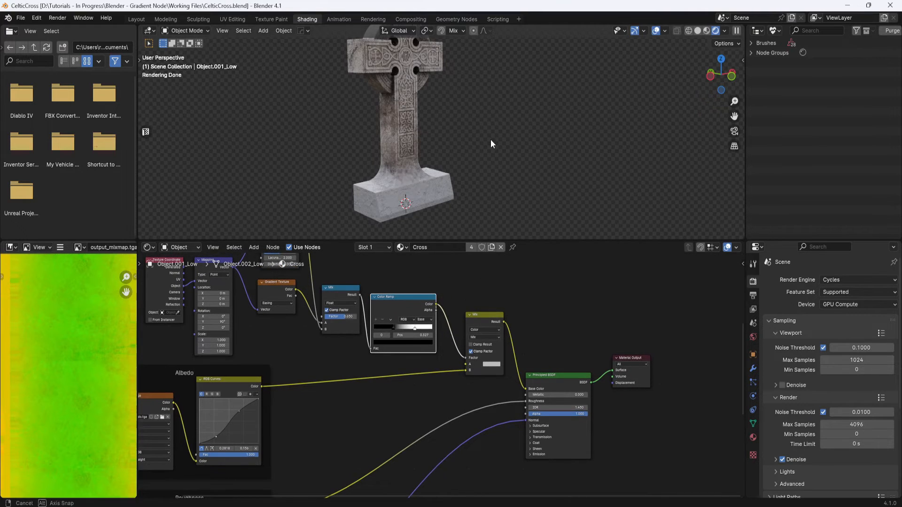
pyautogui.moveTo(490, 139)
pyautogui.mouseDown(button='middle')
pyautogui.moveTo(483, 123)
pyautogui.moveTo(486, 136)
pyautogui.mouseUp(button='middle')
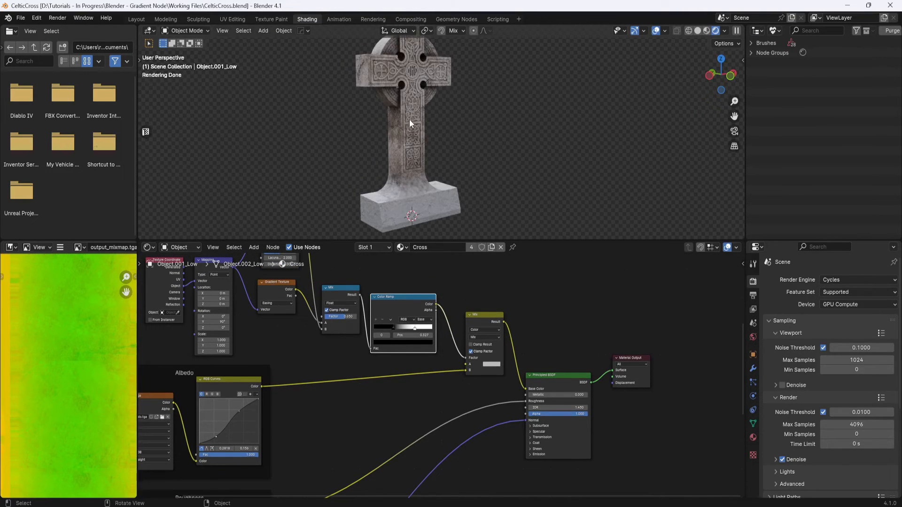
pyautogui.moveTo(524, 331); pyautogui.dragTo(510, 327, button='middle')
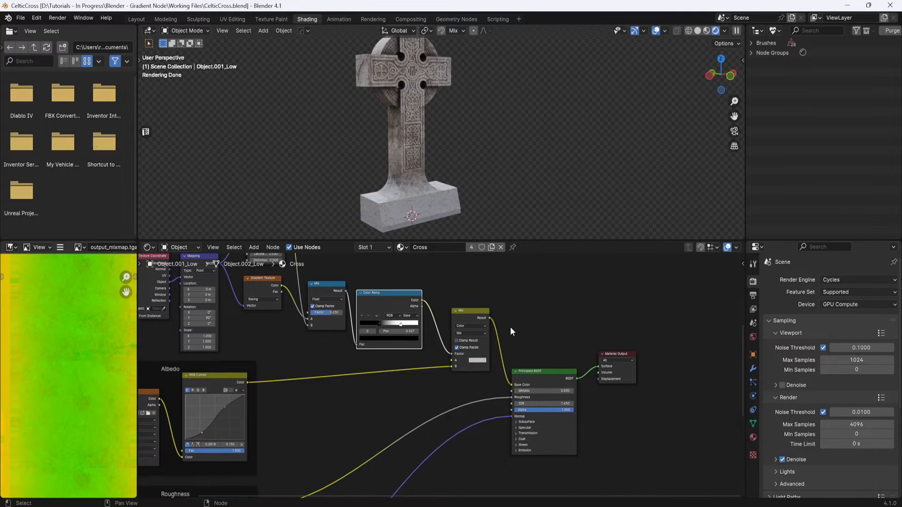
pyautogui.scroll(-4, 510, 327)
pyautogui.moveTo(508, 295); pyautogui.dragTo(518, 372, button='middle')
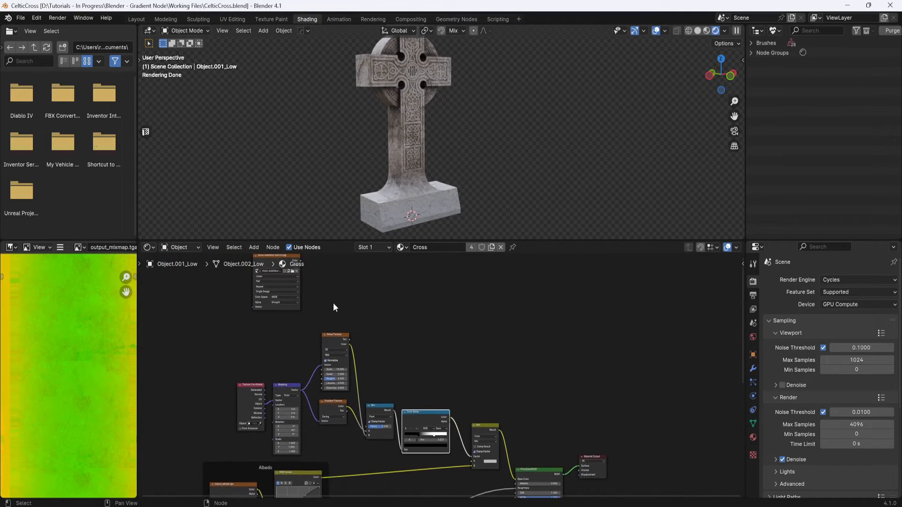
pyautogui.moveTo(332, 300); pyautogui.dragTo(321, 334, button='middle')
pyautogui.moveTo(278, 290); pyautogui.dragTo(405, 303)
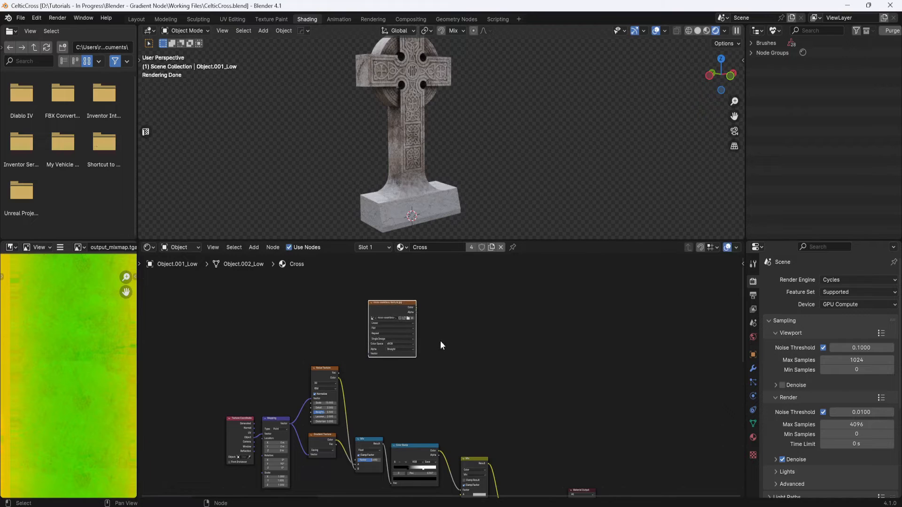
pyautogui.moveTo(440, 345); pyautogui.dragTo(364, 316, button='middle')
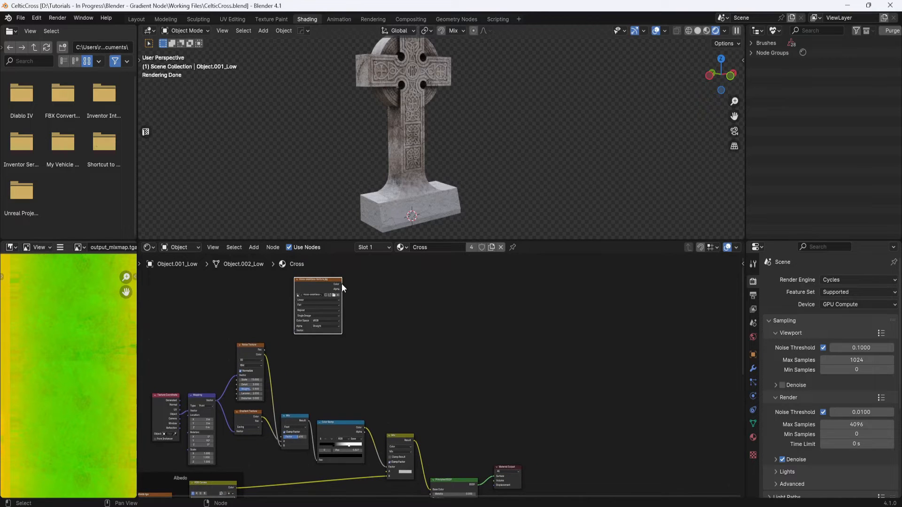
pyautogui.moveTo(341, 283); pyautogui.dragTo(387, 472)
# - Orbit and zoom the viewport to inspect the moss on the cross's base
pyautogui.moveTo(478, 390); pyautogui.dragTo(469, 359, button='middle')
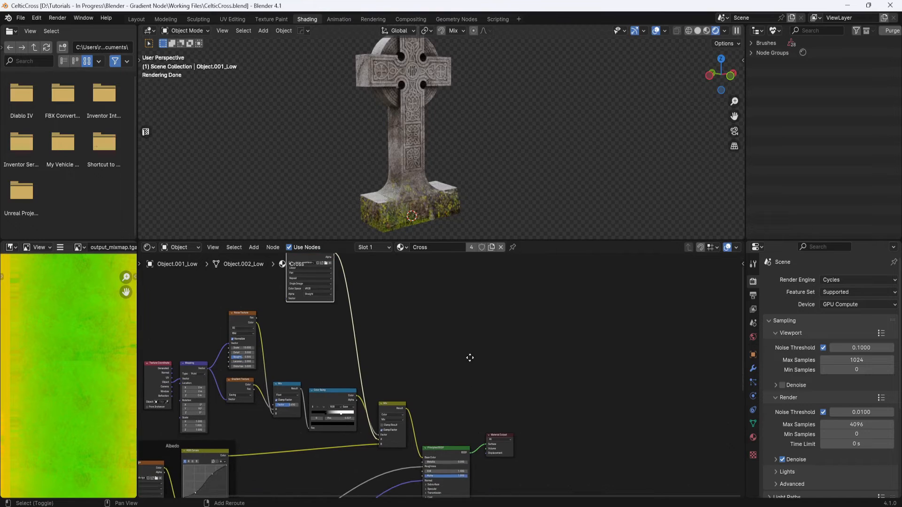
pyautogui.moveTo(448, 201); pyautogui.dragTo(409, 213, button='middle')
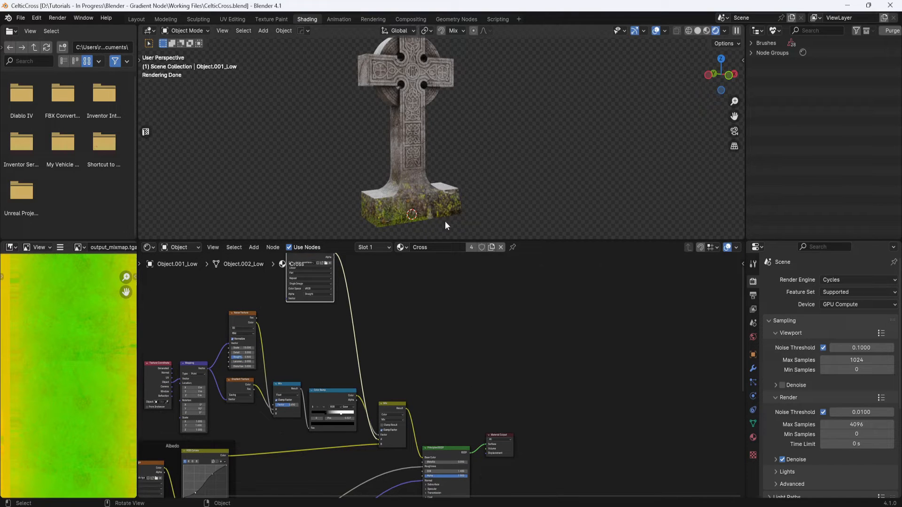
pyautogui.scroll(5, 441, 215)
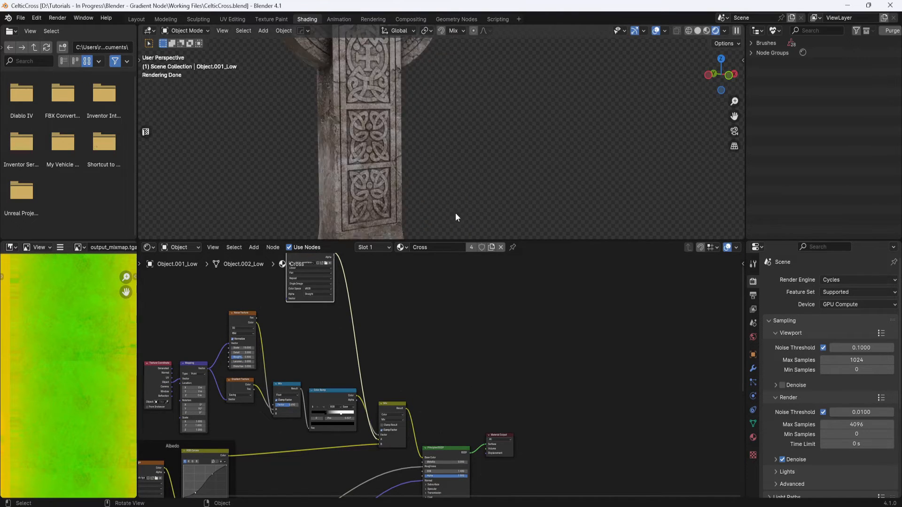
pyautogui.keyDown('shift'); pyautogui.moveTo(455, 213); pyautogui.dragTo(485, 59, button='middle'); pyautogui.keyUp('shift')
pyautogui.moveTo(471, 154); pyautogui.dragTo(441, 165, button='middle')
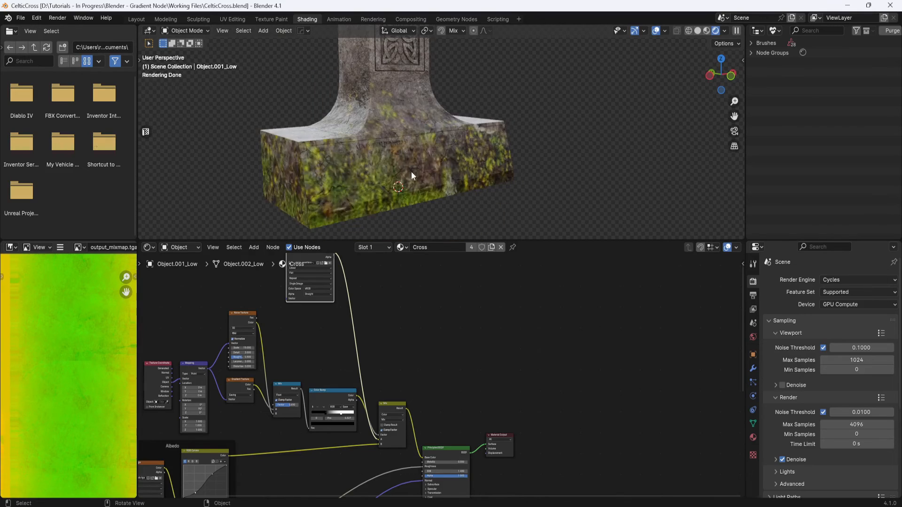
pyautogui.scroll(-4, 422, 278)
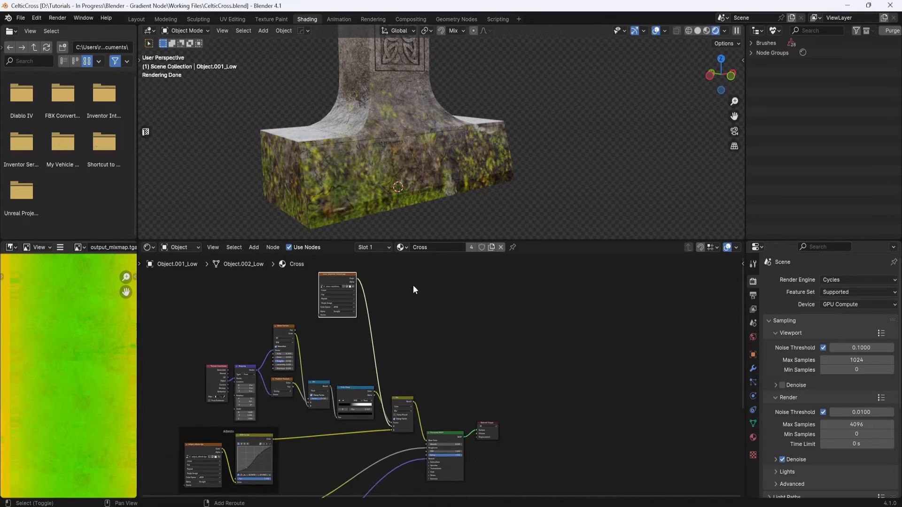
pyautogui.keyDown('shift'); pyautogui.moveTo(413, 286); pyautogui.dragTo(430, 300, button='middle'); pyautogui.keyUp('shift')
pyautogui.scroll(4, 386, 283)
pyautogui.scroll(2, 369, 282)
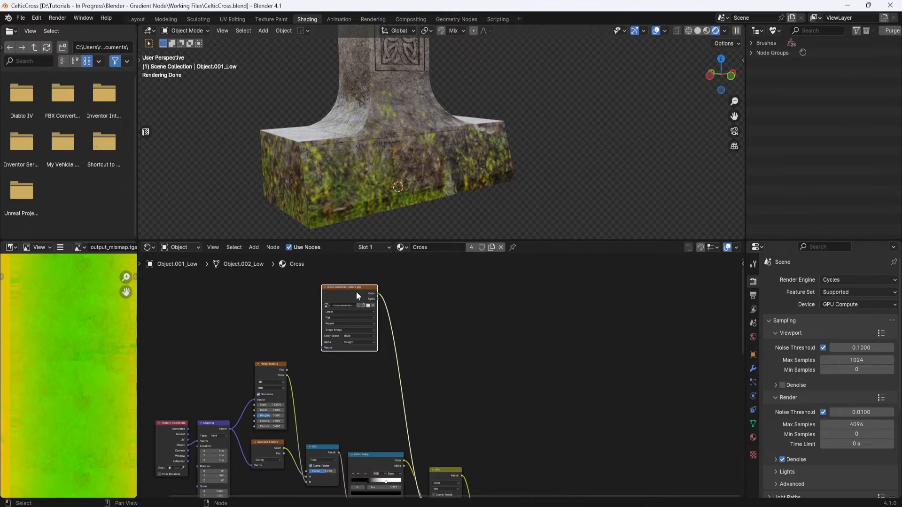
# - Add Texture Coordinate and Mapping nodes to the moss image texture with Node Wrangler
pyautogui.keyDown('shift'); pyautogui.moveTo(368, 292); pyautogui.dragTo(382, 355, button='middle'); pyautogui.keyUp('shift')
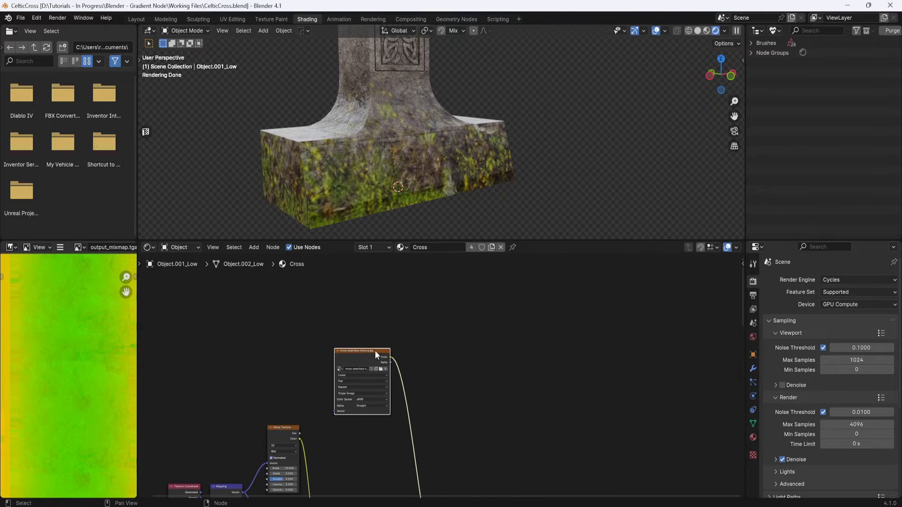
pyautogui.moveTo(375, 350); pyautogui.dragTo(391, 331)
pyautogui.hotkey('ctrl', 't')
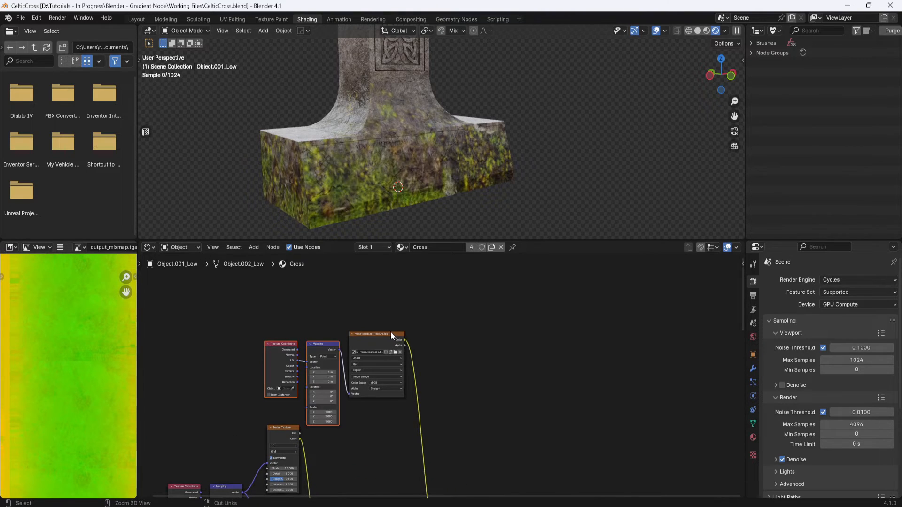
# - Set the moss Mapping node's Scale to 4 on X, Y and Z
pyautogui.moveTo(324, 345); pyautogui.dragTo(304, 316)
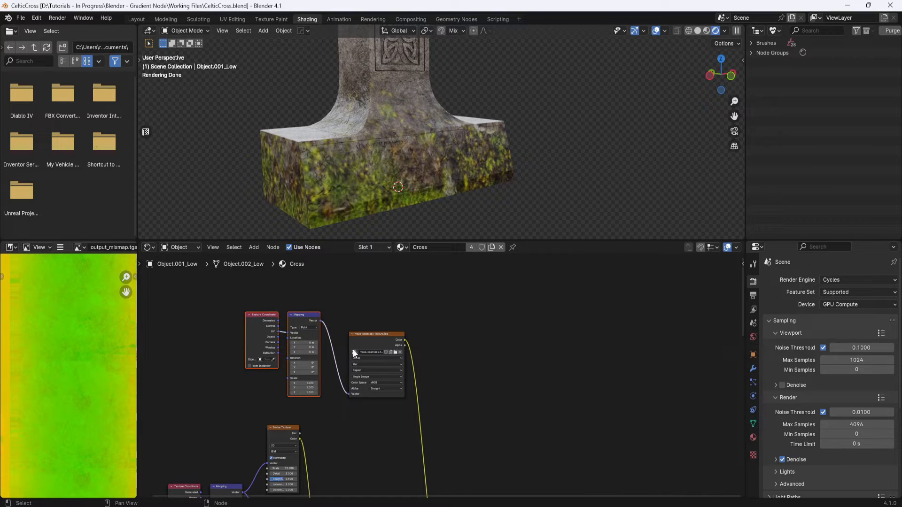
pyautogui.scroll(2, 275, 365)
pyautogui.scroll(3, 339, 362)
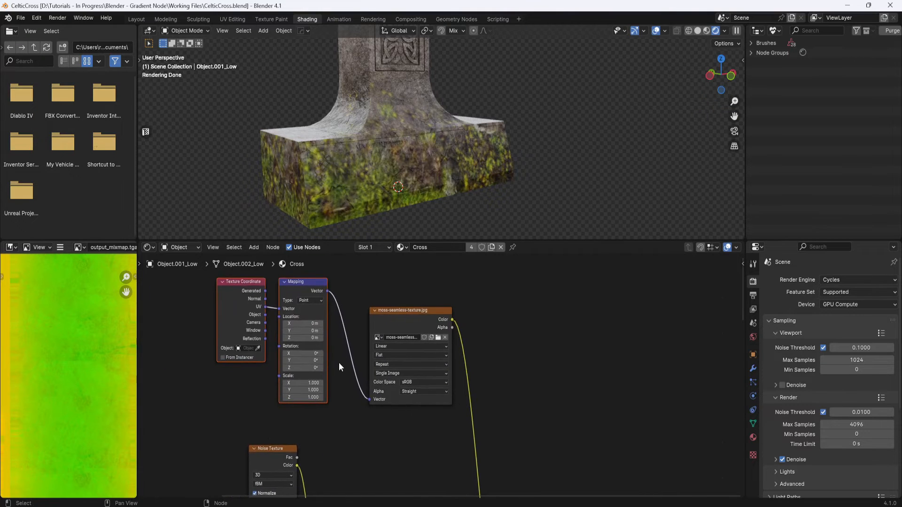
pyautogui.click(303, 390)
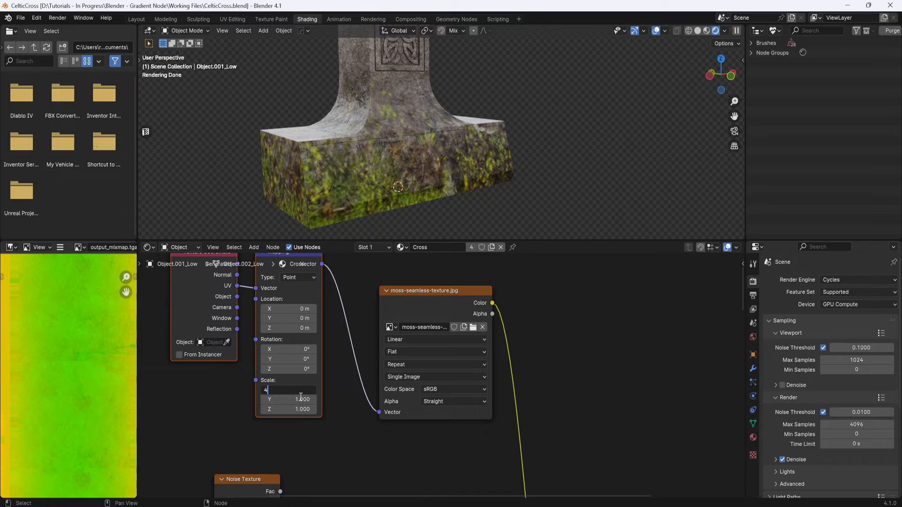
pyautogui.press('Tab')
pyautogui.write('4')
pyautogui.press('Tab')
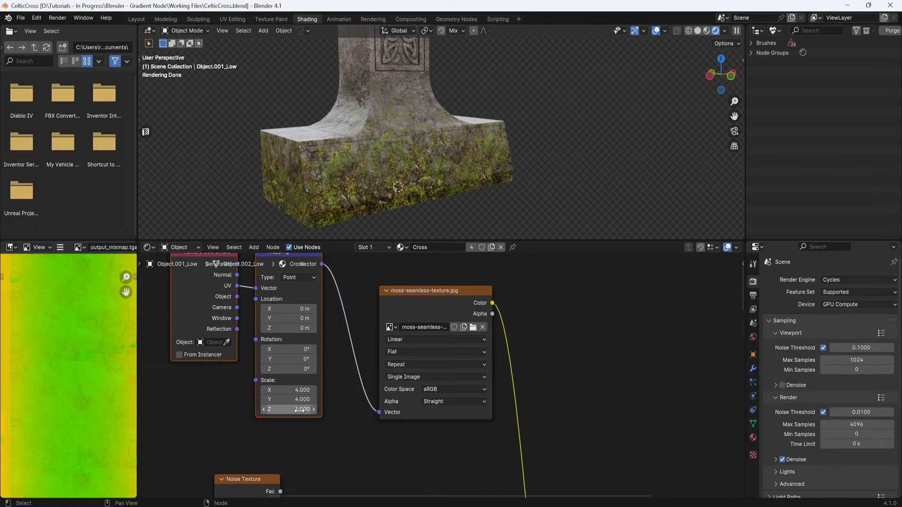
pyautogui.write('4')
pyautogui.press('Return')
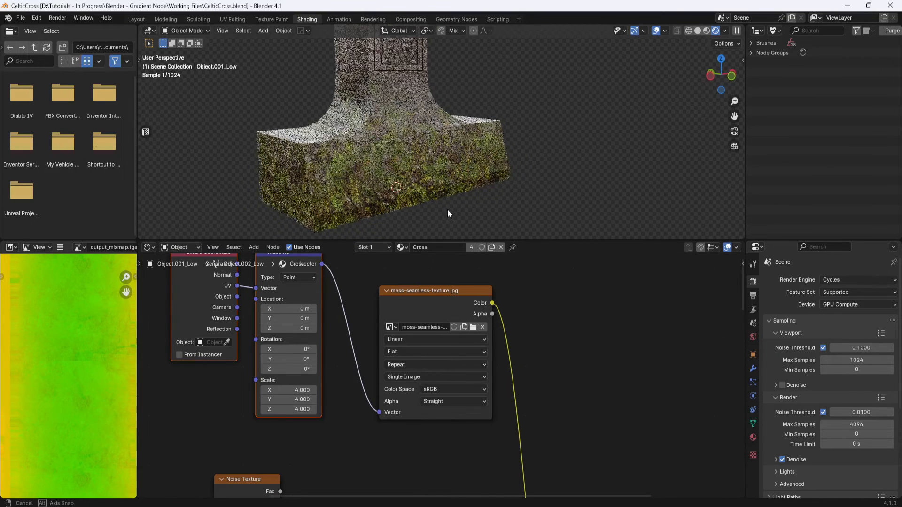
# - Add a Brightness/Contrast node and insert it between the moss image texture and the Mix node
pyautogui.scroll(-5, 448, 211)
pyautogui.keyDown('shift'); pyautogui.moveTo(463, 174); pyautogui.dragTo(458, 204, button='middle'); pyautogui.keyUp('shift')
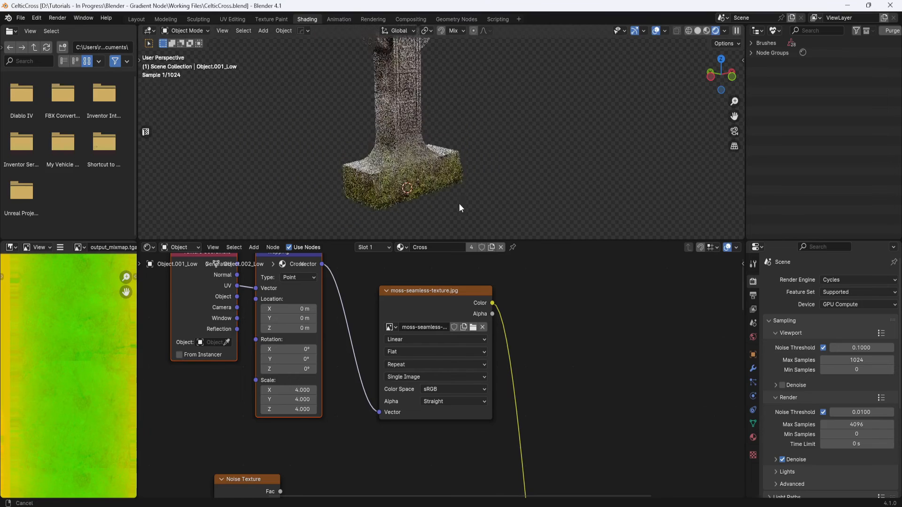
pyautogui.keyDown('shift'); pyautogui.moveTo(538, 337); pyautogui.dragTo(472, 359, button='middle'); pyautogui.keyUp('shift')
pyautogui.scroll(-4, 523, 330)
pyautogui.hotkey('shift', 'a')
pyautogui.write('b')
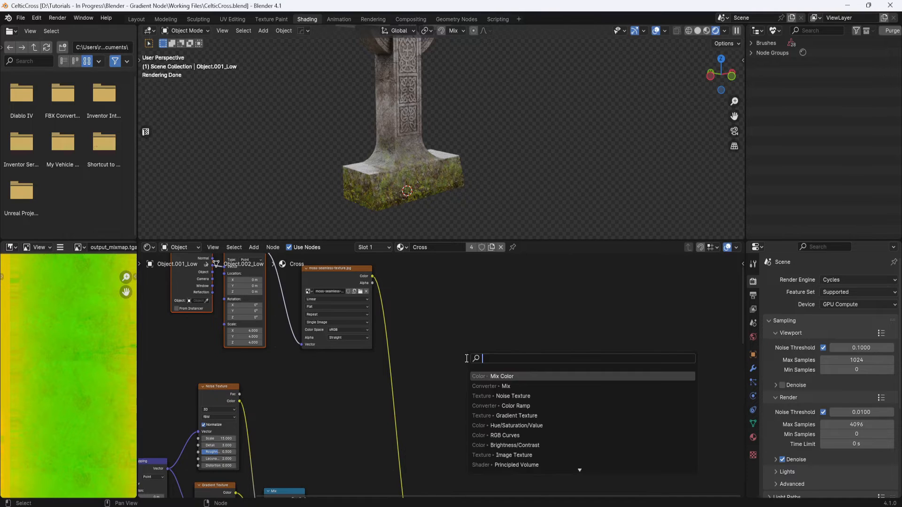
pyautogui.write('rig')
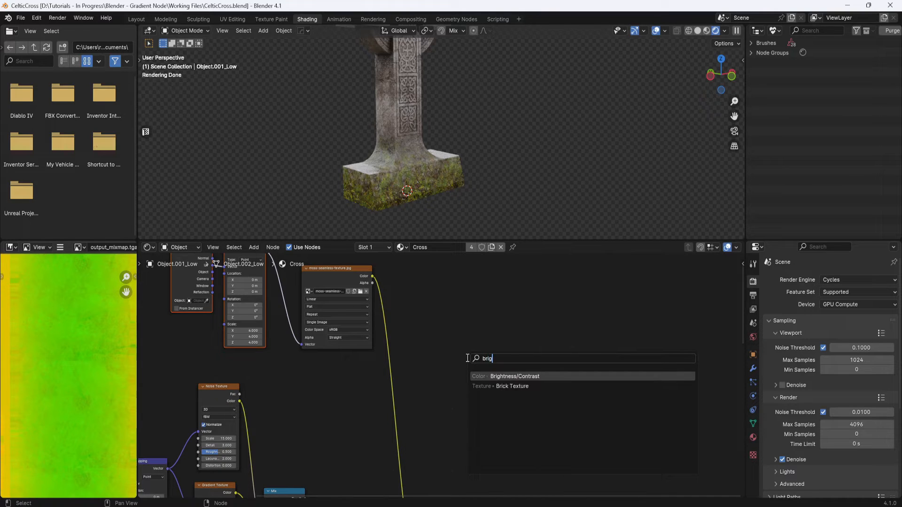
pyautogui.press('Return')
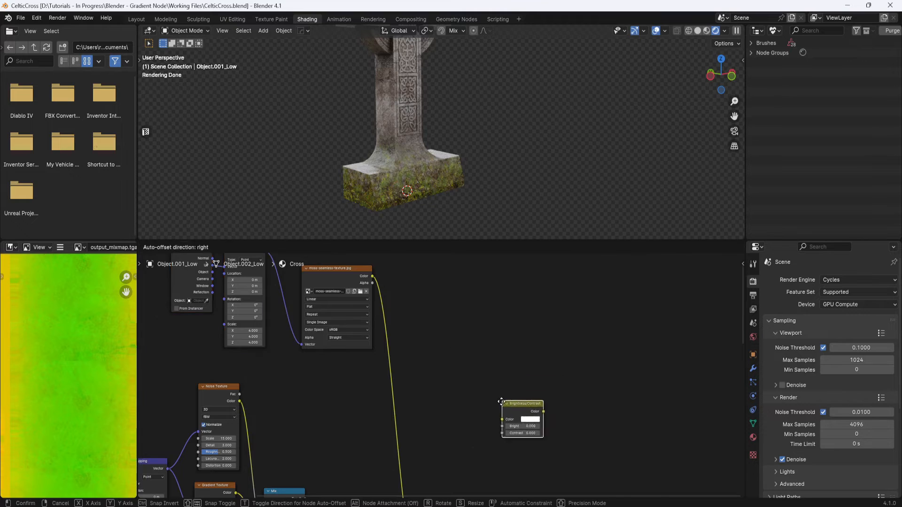
pyautogui.click(448, 382)
pyautogui.moveTo(463, 382); pyautogui.dragTo(400, 398)
pyautogui.scroll(-1, 481, 388)
pyautogui.moveTo(481, 387); pyautogui.dragTo(394, 331, button='middle')
pyautogui.scroll(2, 411, 345)
pyautogui.scroll(2, 394, 333)
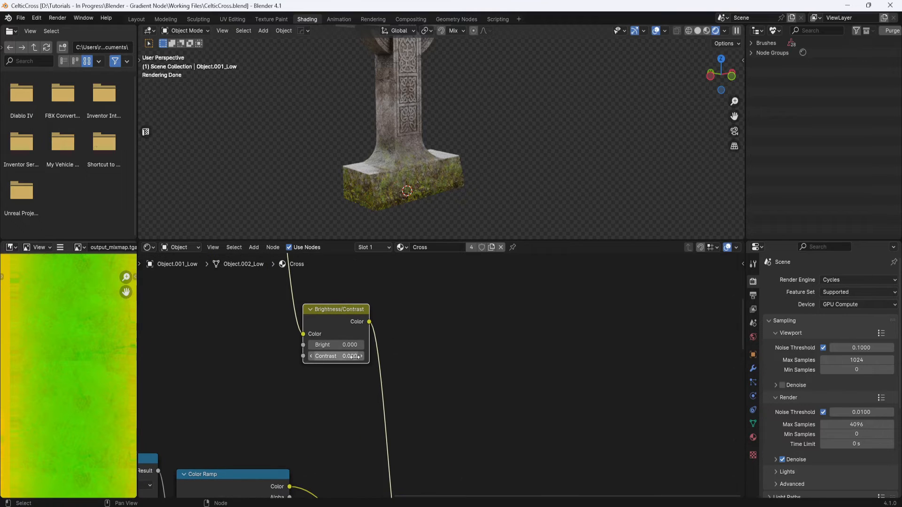
# - Set the Brightness/Contrast node's Contrast to 0.1 and check the moss on the cross's base
pyautogui.click(362, 356)
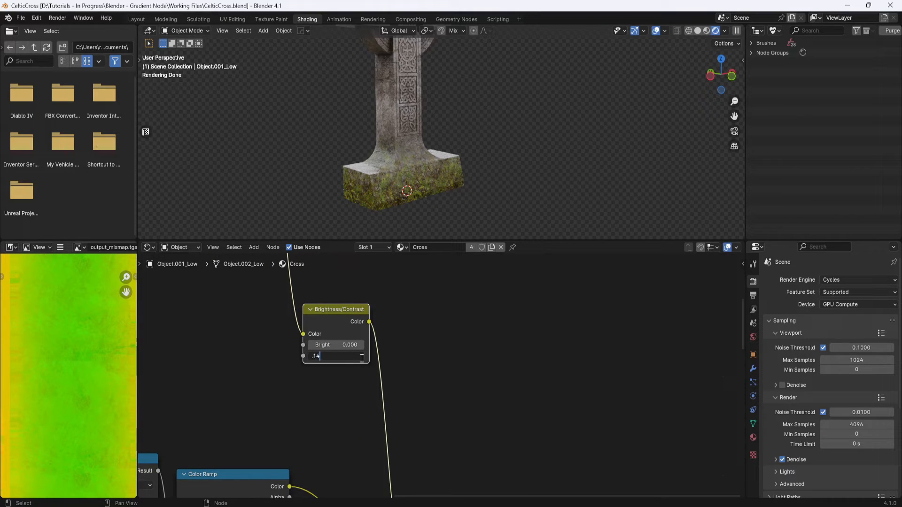
pyautogui.press('Return')
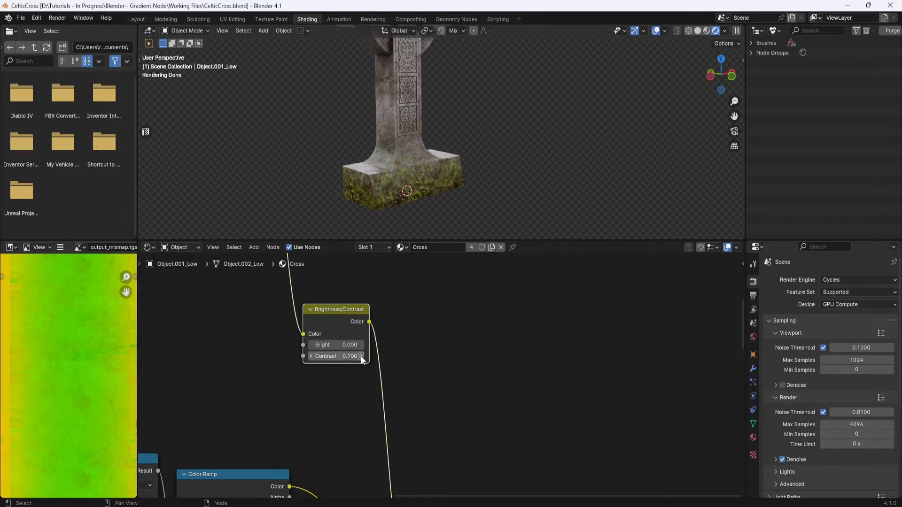
pyautogui.moveTo(474, 170)
pyautogui.mouseDown(button='middle')
pyautogui.moveTo(461, 190)
pyautogui.moveTo(461, 177)
pyautogui.mouseUp(button='middle')
pyautogui.scroll(5, 461, 177)
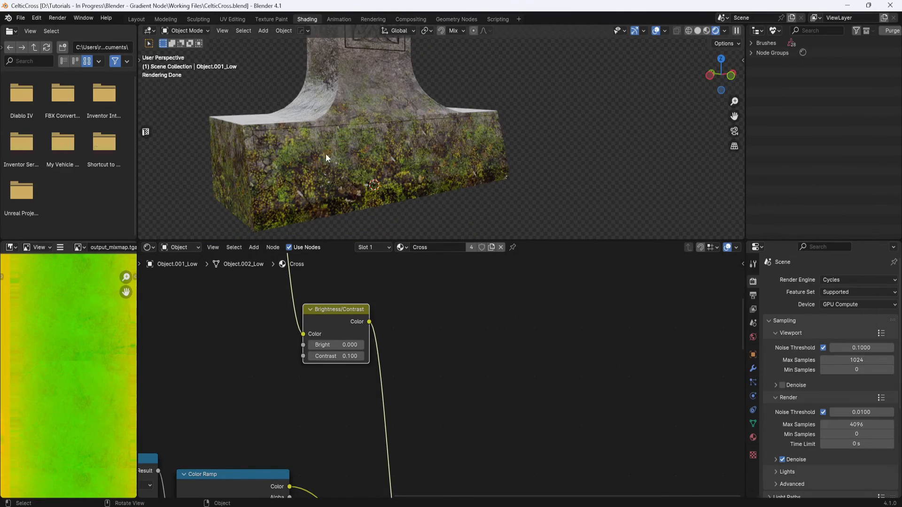
pyautogui.moveTo(394, 167); pyautogui.dragTo(444, 189, button='middle')
pyautogui.scroll(-3, 396, 178)
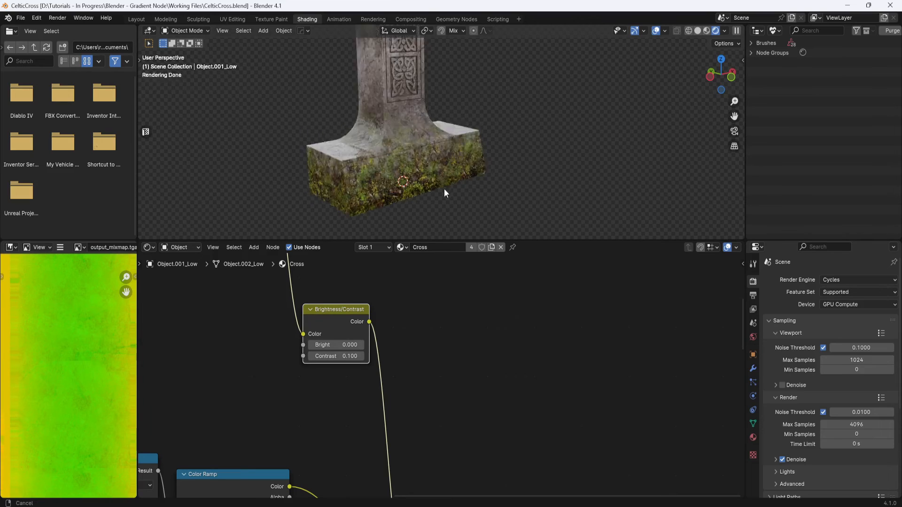
# - Add an RGB Curves node and insert it between the Brightness/Contrast node and the Mix node
pyautogui.scroll(-4, 444, 189)
pyautogui.scroll(-1, 464, 314)
pyautogui.moveTo(478, 325); pyautogui.dragTo(469, 296, button='middle')
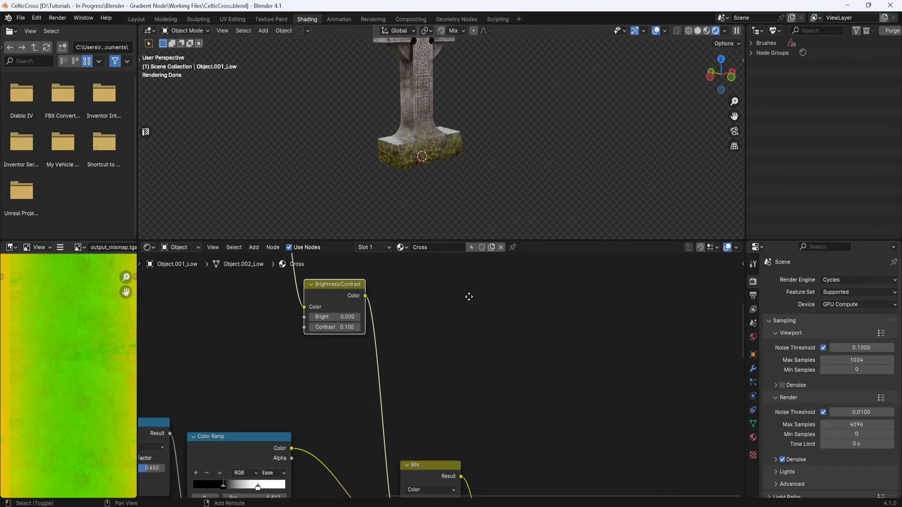
pyautogui.scroll(4, 475, 180)
pyautogui.moveTo(514, 370); pyautogui.dragTo(495, 364, button='middle')
pyautogui.hotkey('shift', 'a')
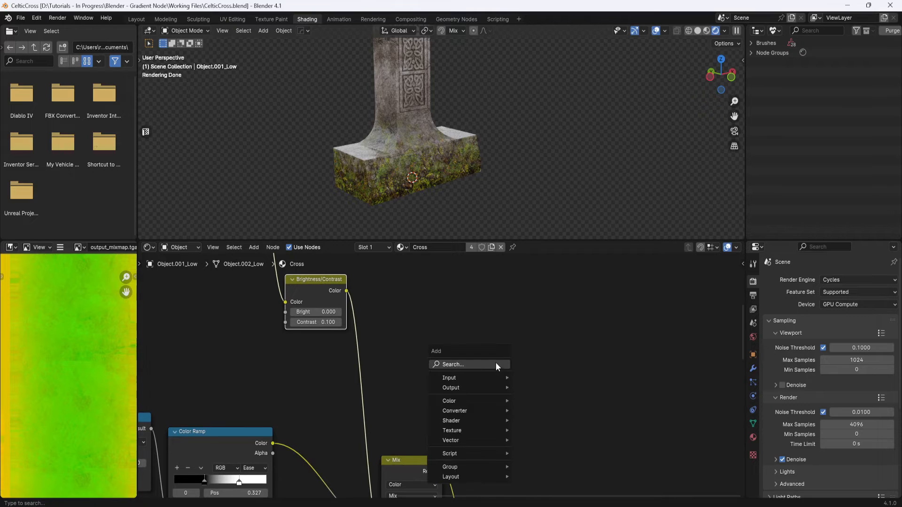
pyautogui.write('rg')
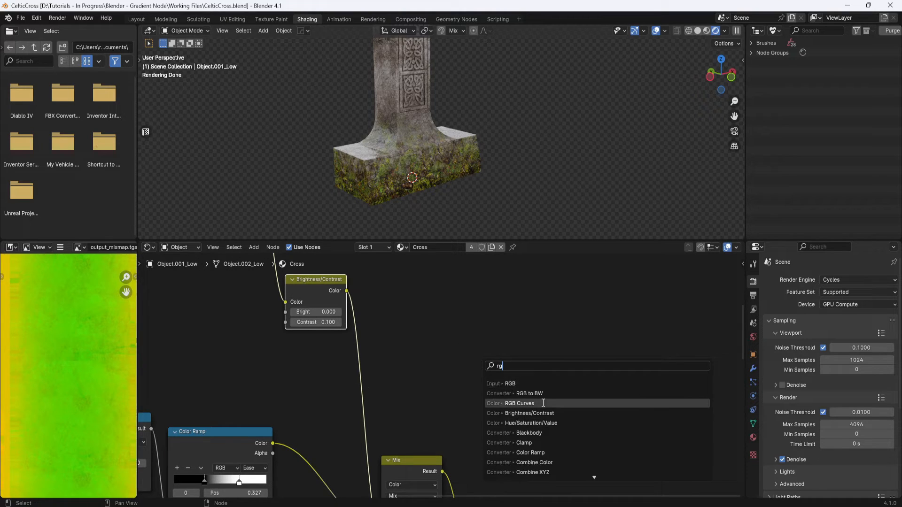
pyautogui.click(511, 403)
pyautogui.click(395, 290)
pyautogui.scroll(-4, 571, 407)
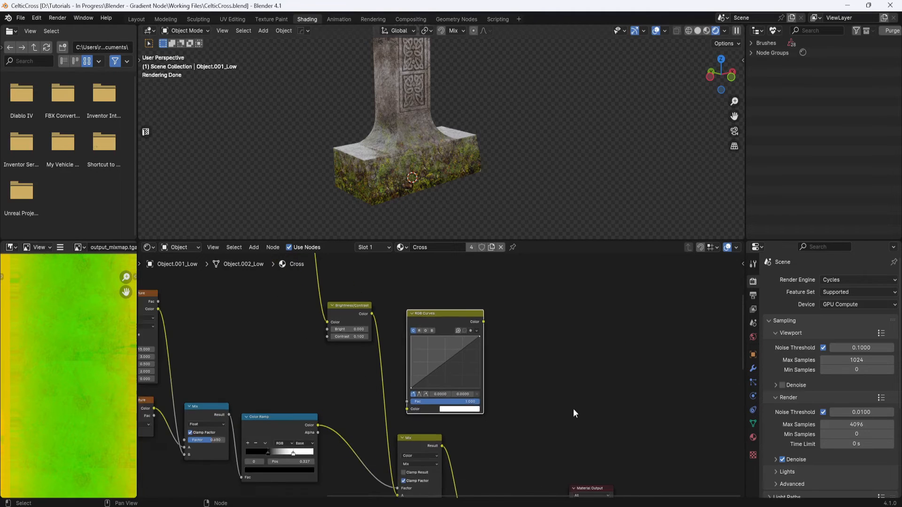
pyautogui.moveTo(562, 375); pyautogui.dragTo(645, 412, button='middle')
pyautogui.moveTo(434, 342); pyautogui.dragTo(432, 294)
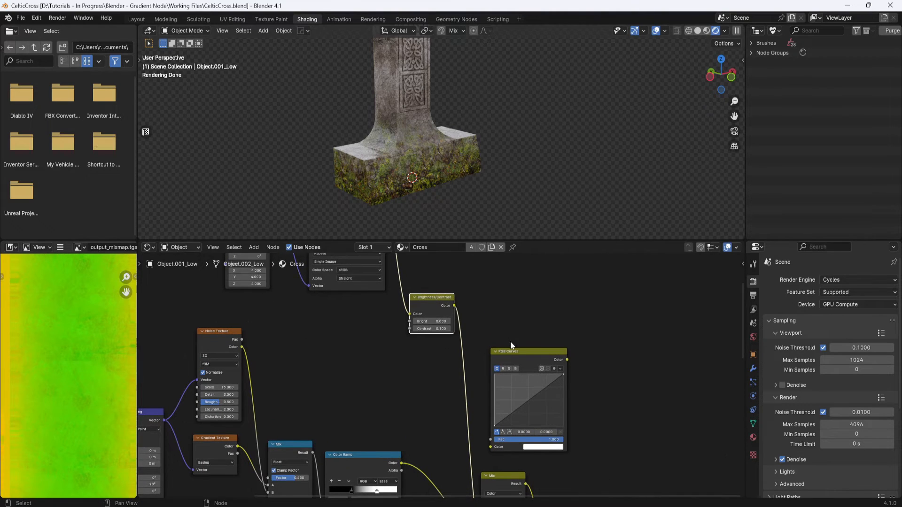
pyautogui.moveTo(520, 353)
pyautogui.mouseDown()
pyautogui.moveTo(495, 354)
pyautogui.moveTo(509, 354)
pyautogui.mouseUp()
pyautogui.scroll(-2, 565, 366)
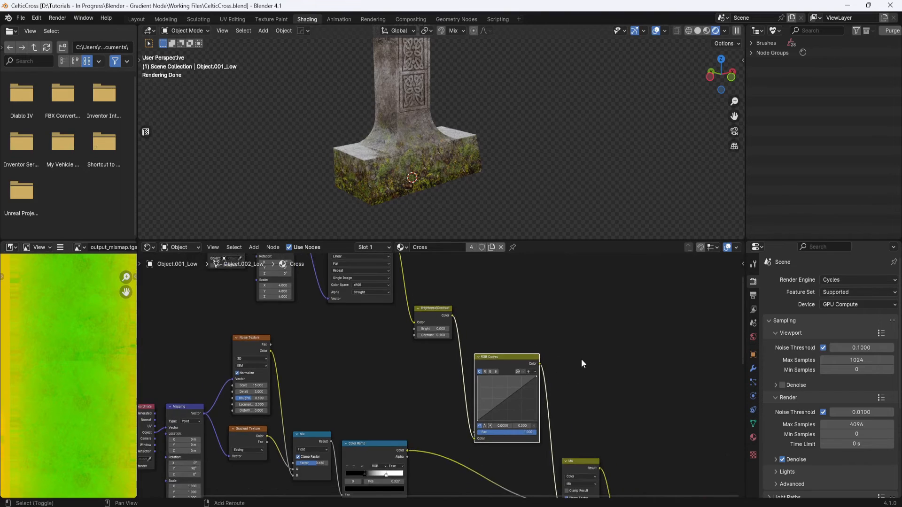
pyautogui.moveTo(581, 359); pyautogui.dragTo(500, 317, button='middle')
pyautogui.scroll(4, 423, 343)
# - Add two points to the RGB Curves and shape them into an S-curve
pyautogui.click(404, 356)
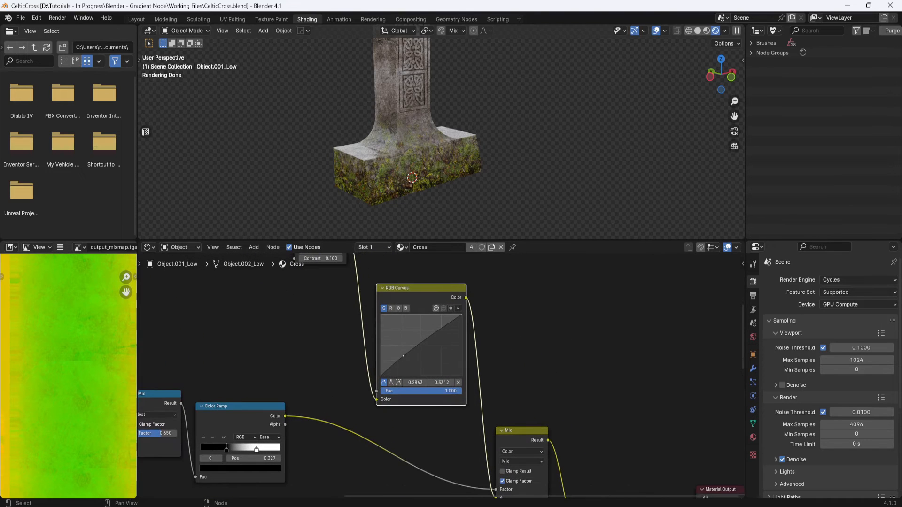
pyautogui.click(433, 335)
pyautogui.moveTo(403, 356); pyautogui.dragTo(433, 331)
pyautogui.moveTo(404, 358); pyautogui.dragTo(402, 359)
pyautogui.moveTo(433, 333); pyautogui.dragTo(434, 331)
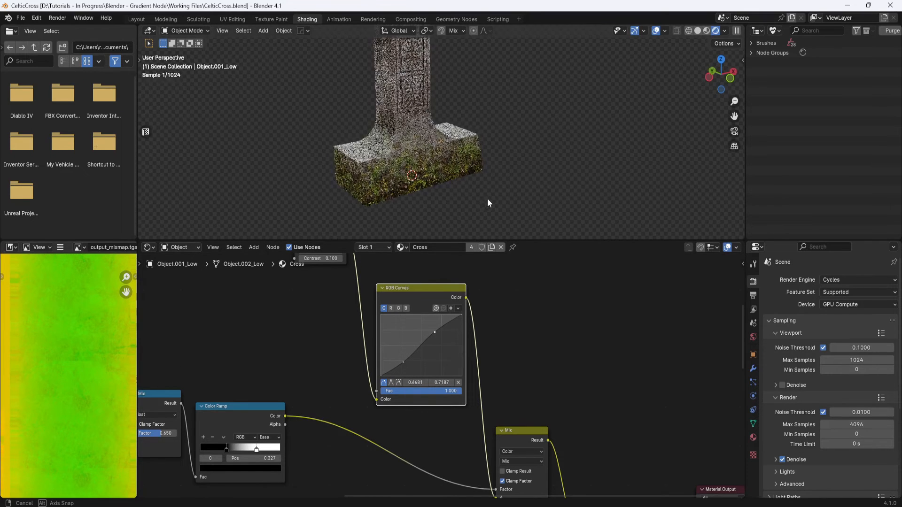
# - Move the procedural Color Ramp's white stop to about position 0.45 while watching the cross in the viewport
pyautogui.moveTo(486, 198); pyautogui.dragTo(498, 197, button='middle')
pyautogui.scroll(-3, 561, 346)
pyautogui.moveTo(580, 388); pyautogui.dragTo(511, 267, button='middle')
pyautogui.moveTo(513, 321); pyautogui.dragTo(658, 391, button='middle')
pyautogui.keyDown('shift'); pyautogui.moveTo(458, 146); pyautogui.dragTo(481, 188, button='middle'); pyautogui.keyUp('shift')
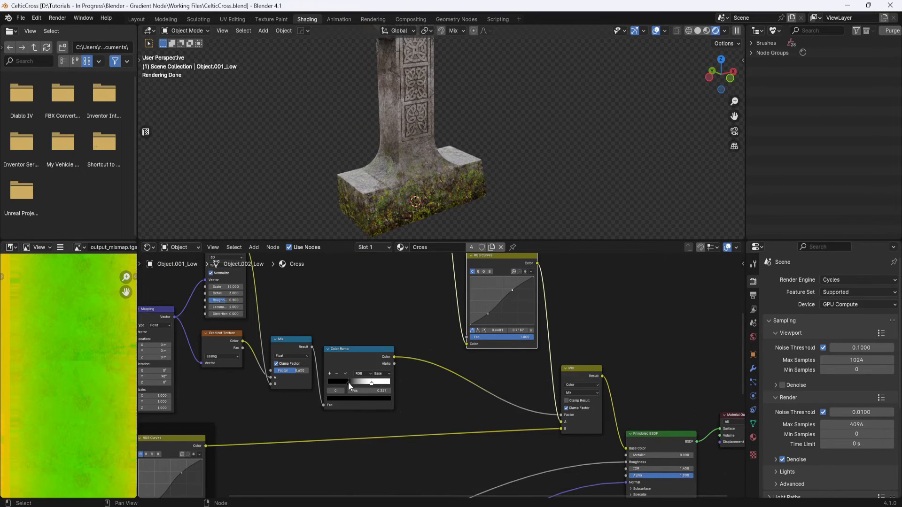
pyautogui.moveTo(348, 382); pyautogui.dragTo(383, 384)
pyautogui.moveTo(503, 216); pyautogui.dragTo(506, 178, button='middle')
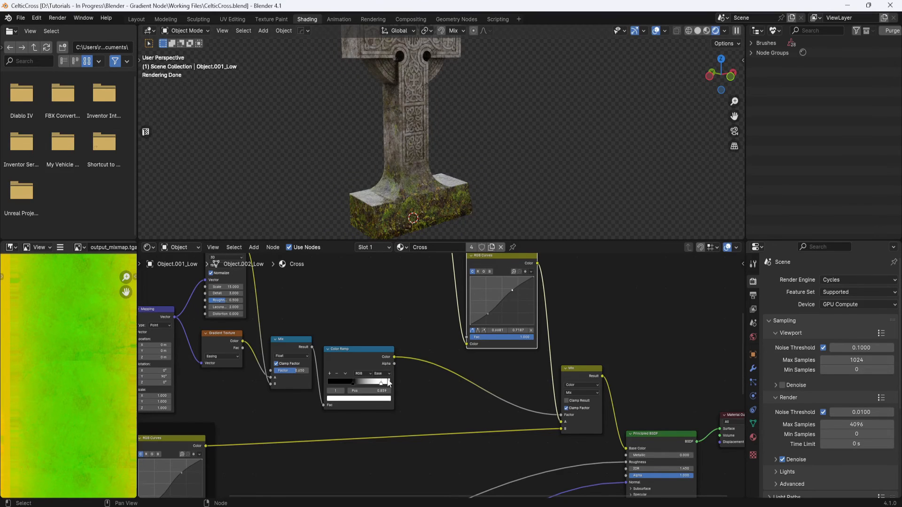
pyautogui.moveTo(381, 383); pyautogui.dragTo(386, 382)
pyautogui.moveTo(478, 173); pyautogui.dragTo(465, 155, button='middle')
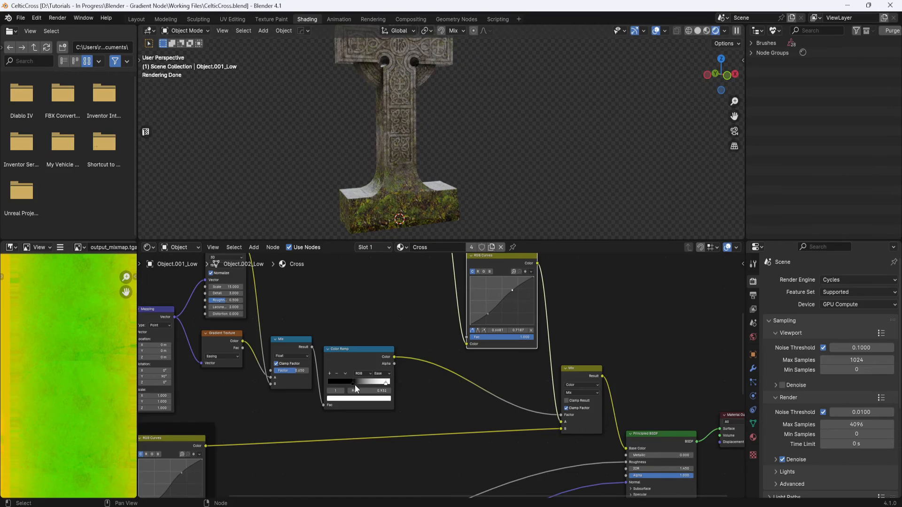
pyautogui.moveTo(352, 382); pyautogui.dragTo(357, 377)
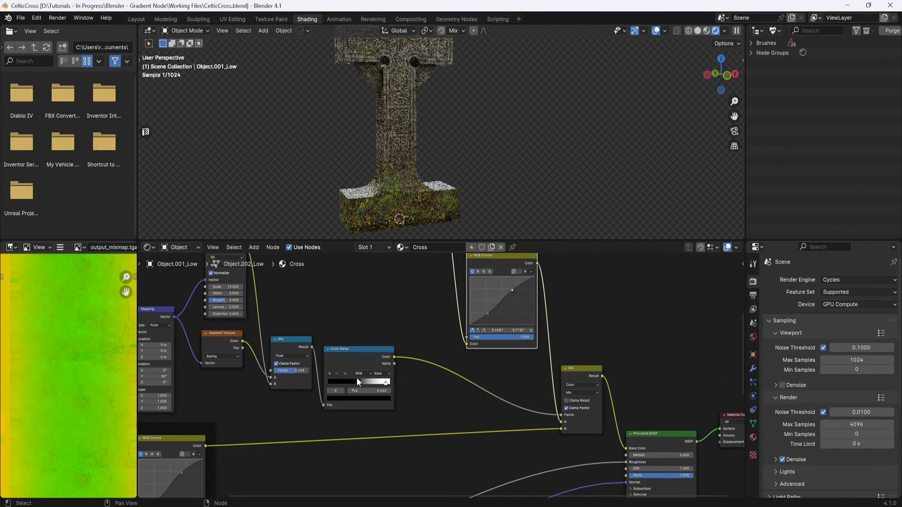
# - Add a Hue/Saturation/Value node between the RGB Curves node and the Mix node
pyautogui.moveTo(454, 188); pyautogui.dragTo(492, 130, button='middle')
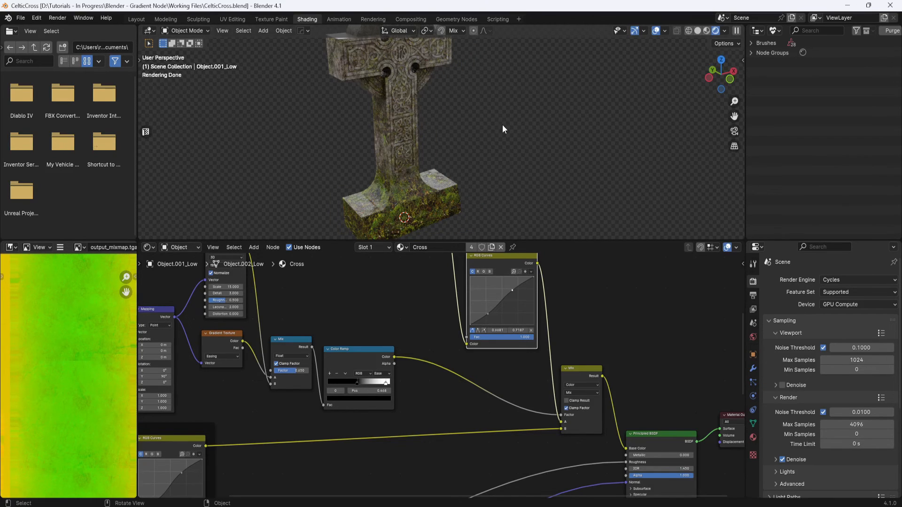
pyautogui.moveTo(588, 299); pyautogui.dragTo(529, 379, button='middle')
pyautogui.scroll(-2, 524, 328)
pyautogui.moveTo(457, 370); pyautogui.dragTo(451, 303)
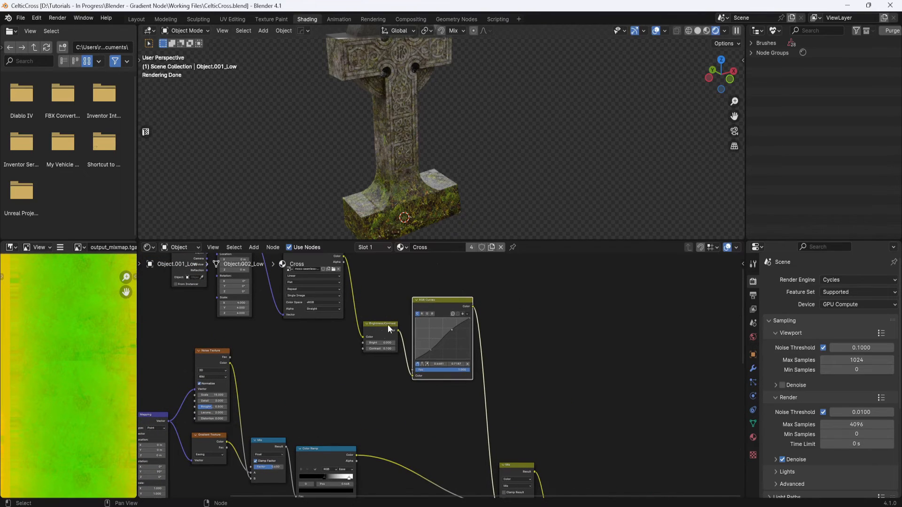
pyautogui.moveTo(388, 325); pyautogui.dragTo(384, 274)
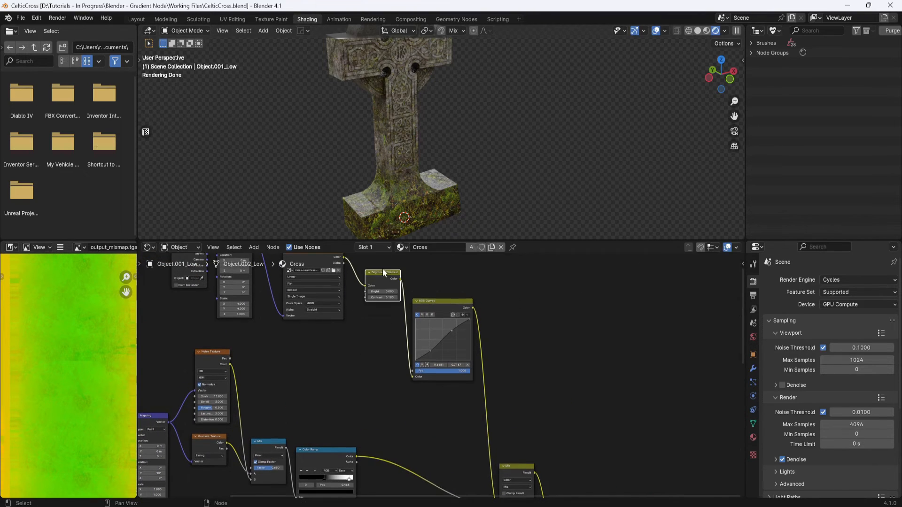
pyautogui.hotkey('shift', 'a')
pyautogui.click(537, 359)
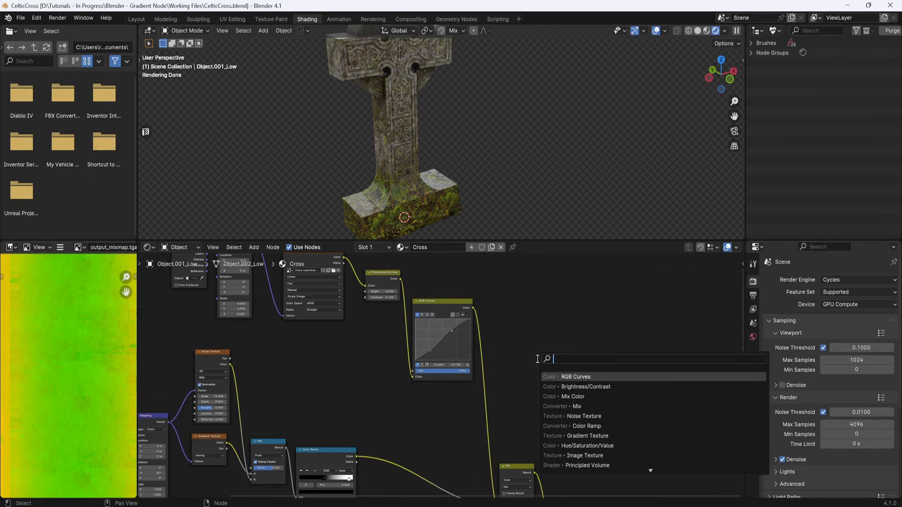
pyautogui.write('hut')
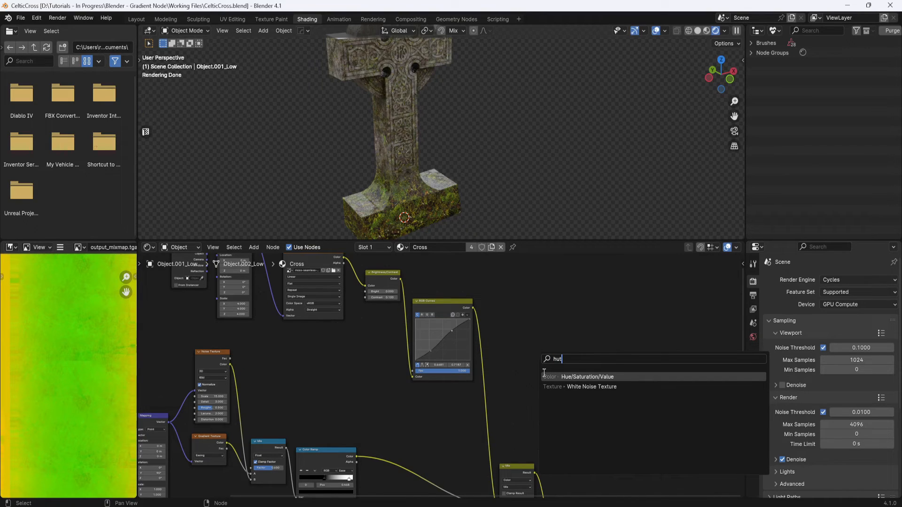
pyautogui.click(589, 377)
pyautogui.click(524, 399)
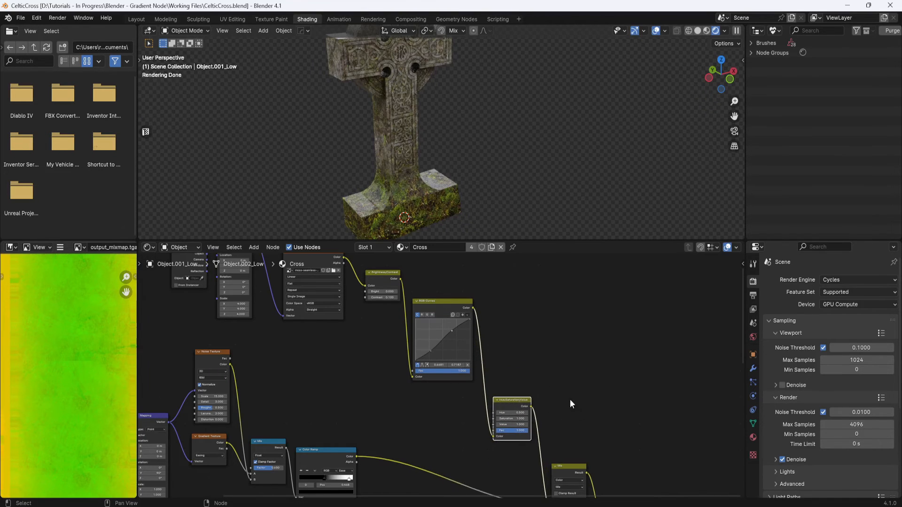
pyautogui.scroll(3, 570, 399)
pyautogui.moveTo(552, 320); pyautogui.dragTo(529, 325, button='middle')
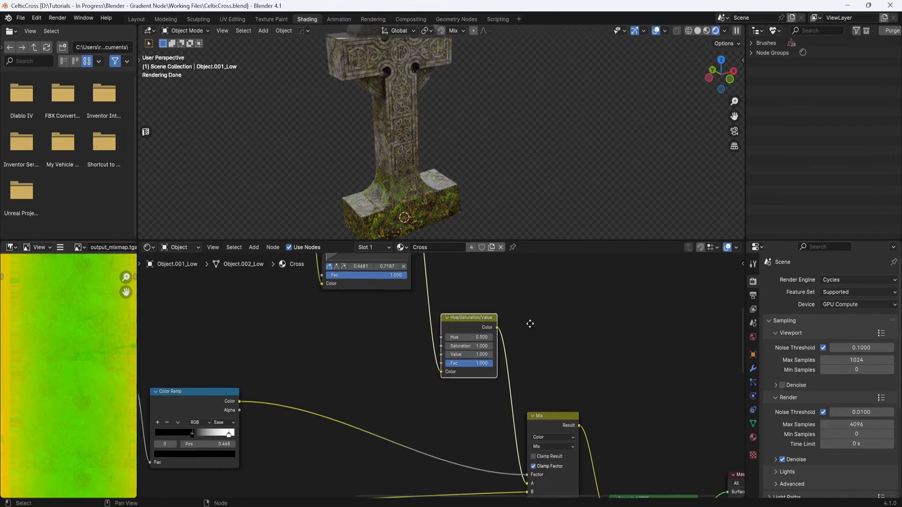
pyautogui.scroll(7, 517, 332)
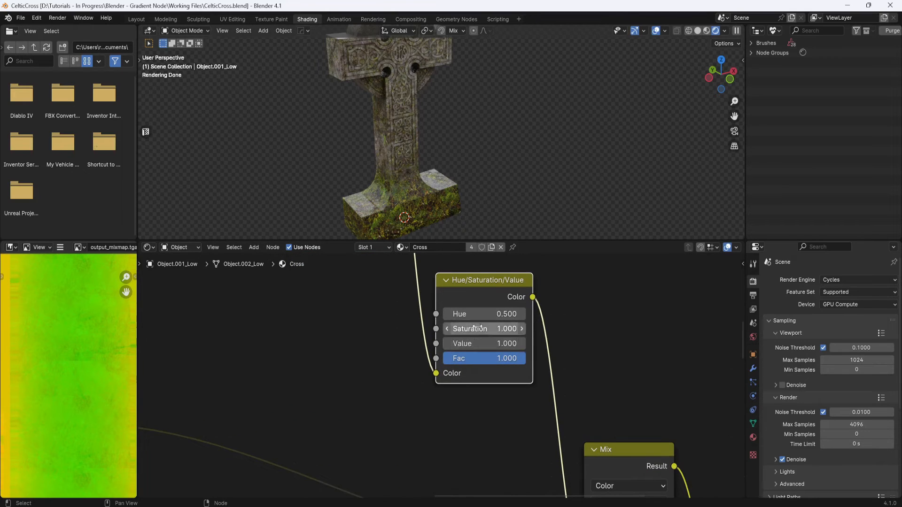
# - Set the Hue/Saturation/Value node's Saturation to 0.8 and its Hue to 1.0
pyautogui.moveTo(484, 329)
pyautogui.mouseDown()
pyautogui.moveTo(452, 329)
pyautogui.moveTo(508, 329)
pyautogui.moveTo(461, 329)
pyautogui.moveTo(474, 329)
pyautogui.mouseUp()
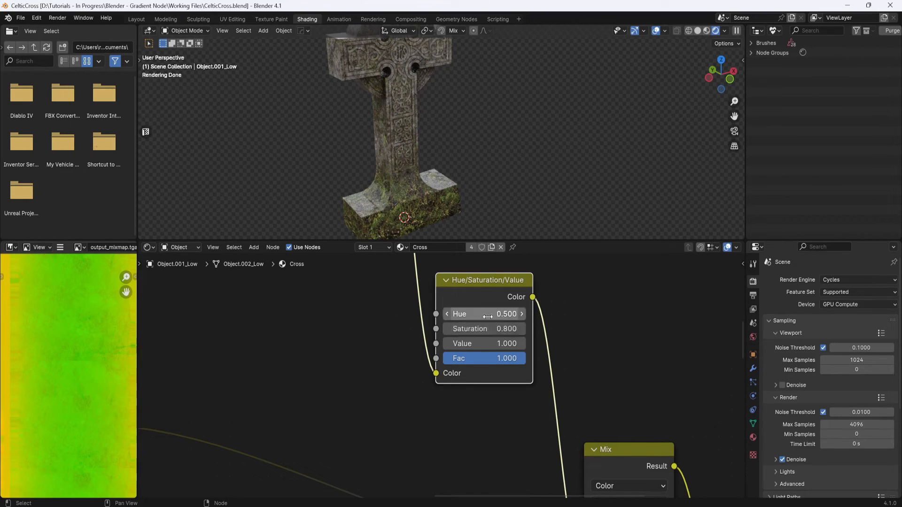
pyautogui.moveTo(475, 314); pyautogui.dragTo(451, 314)
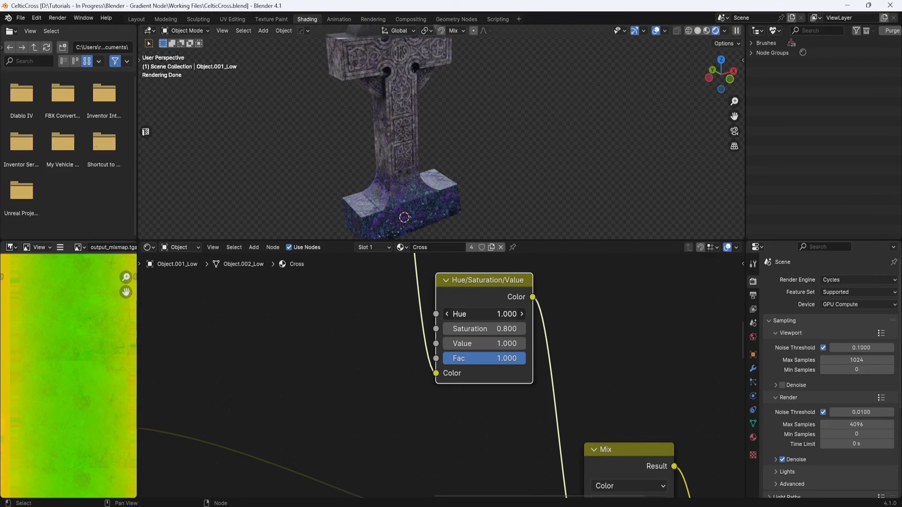
pyautogui.moveTo(490, 314); pyautogui.dragTo(469, 314)
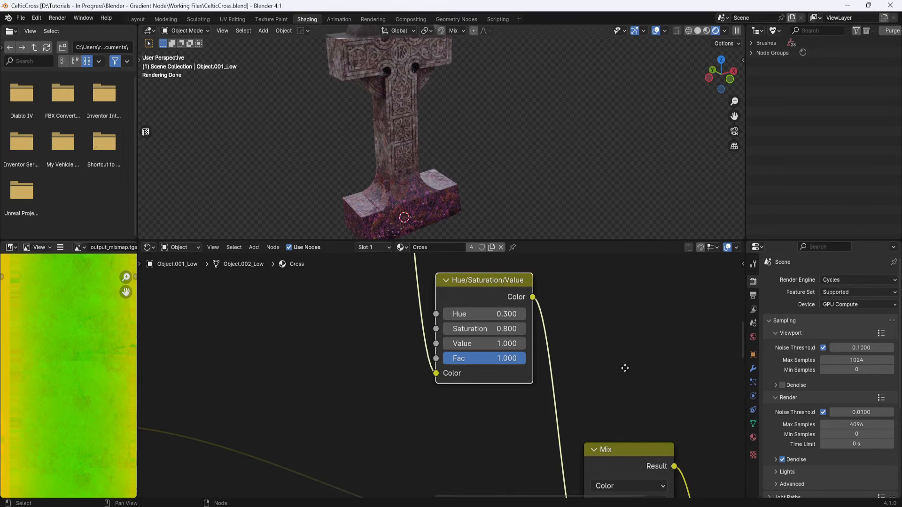
pyautogui.moveTo(624, 366); pyautogui.dragTo(603, 373, button='middle')
pyautogui.moveTo(489, 165)
pyautogui.mouseDown(button='middle')
pyautogui.moveTo(498, 123)
pyautogui.moveTo(491, 154)
pyautogui.mouseUp(button='middle')
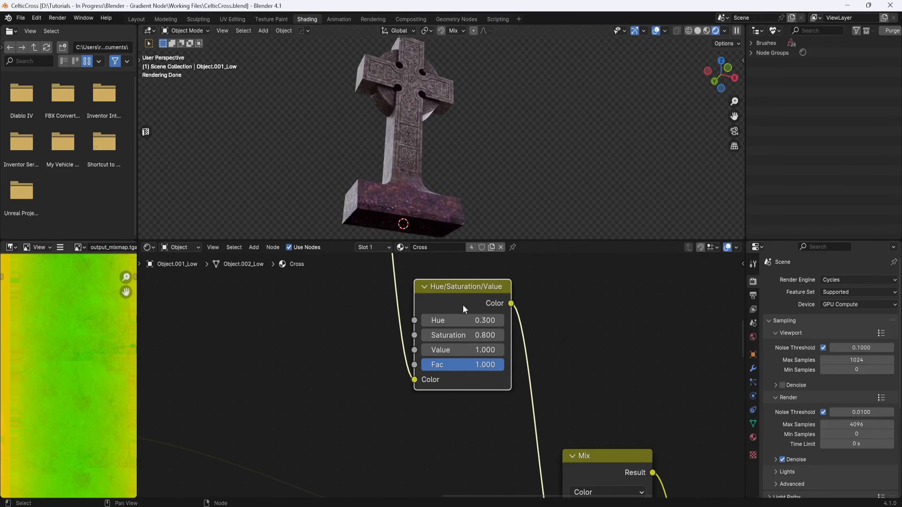
pyautogui.moveTo(470, 319); pyautogui.dragTo(467, 189)
pyautogui.moveTo(468, 191); pyautogui.dragTo(490, 214, button='middle')
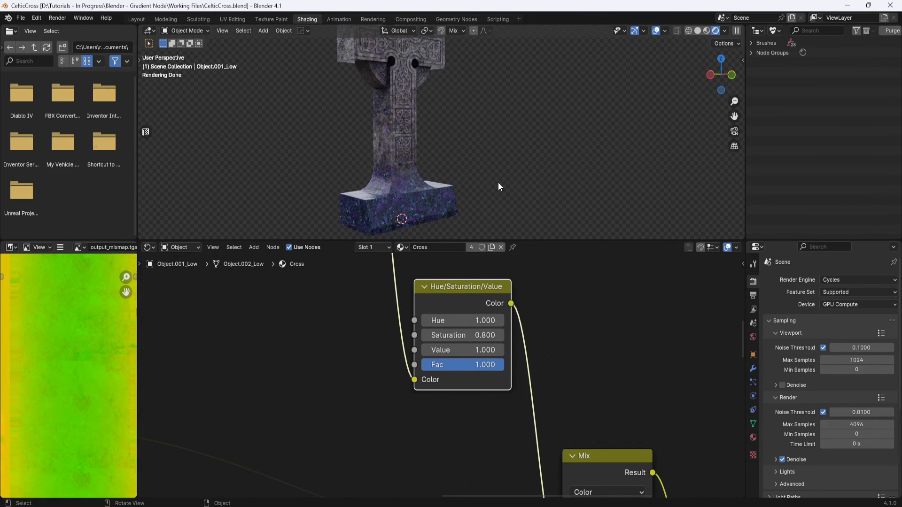
# - Move the Hue/Saturation/Value node up beside the RGB Curves node
pyautogui.scroll(-4, 539, 335)
pyautogui.moveTo(546, 342); pyautogui.dragTo(531, 376, button='middle')
pyautogui.scroll(-3, 517, 339)
pyautogui.scroll(1, 531, 386)
pyautogui.moveTo(494, 343); pyautogui.dragTo(498, 294)
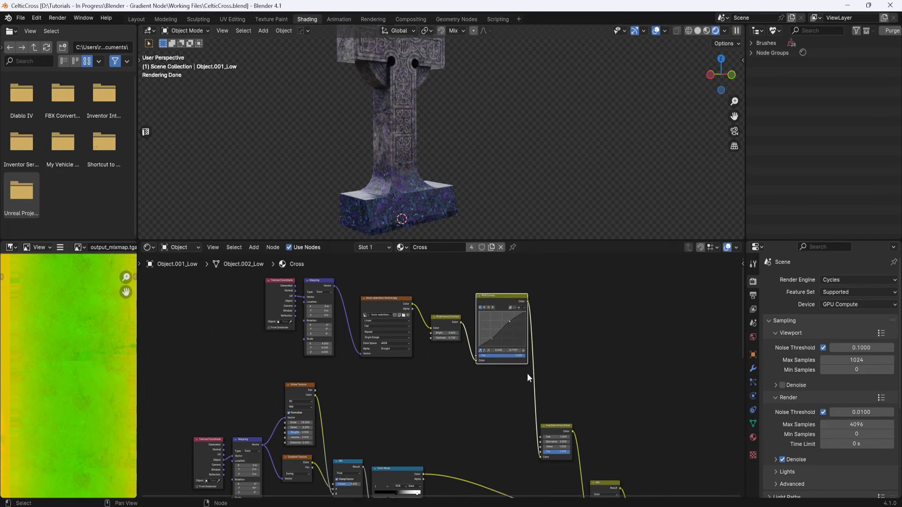
pyautogui.moveTo(552, 428); pyautogui.dragTo(561, 321)
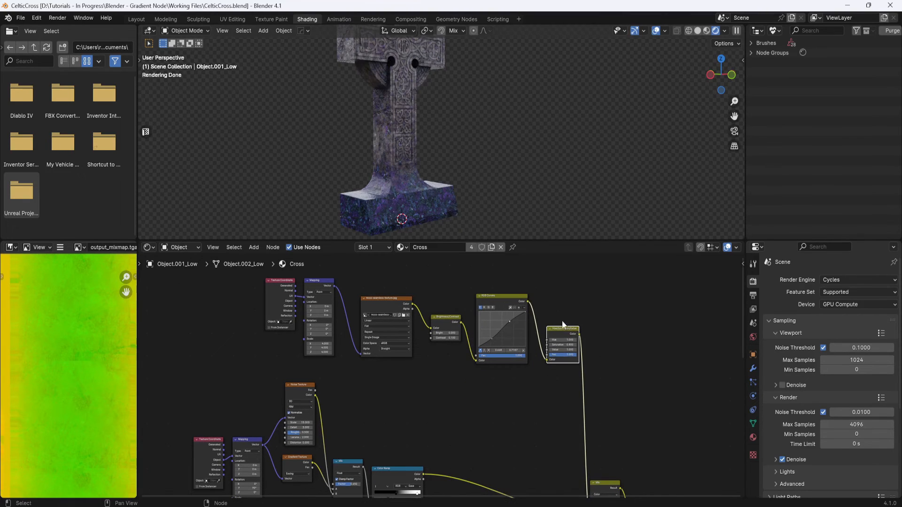
pyautogui.moveTo(562, 320); pyautogui.dragTo(552, 336, button='middle')
# - Select all the moss texture nodes and join them in a new frame
pyautogui.keyDown('shift'); pyautogui.moveTo(501, 450); pyautogui.dragTo(518, 283, button='middle'); pyautogui.keyUp('shift')
pyautogui.keyDown('shift'); pyautogui.moveTo(392, 436); pyautogui.dragTo(449, 392, button='middle'); pyautogui.keyUp('shift')
pyautogui.keyDown('shift'); pyautogui.moveTo(327, 421); pyautogui.dragTo(341, 359, button='middle'); pyautogui.keyUp('shift')
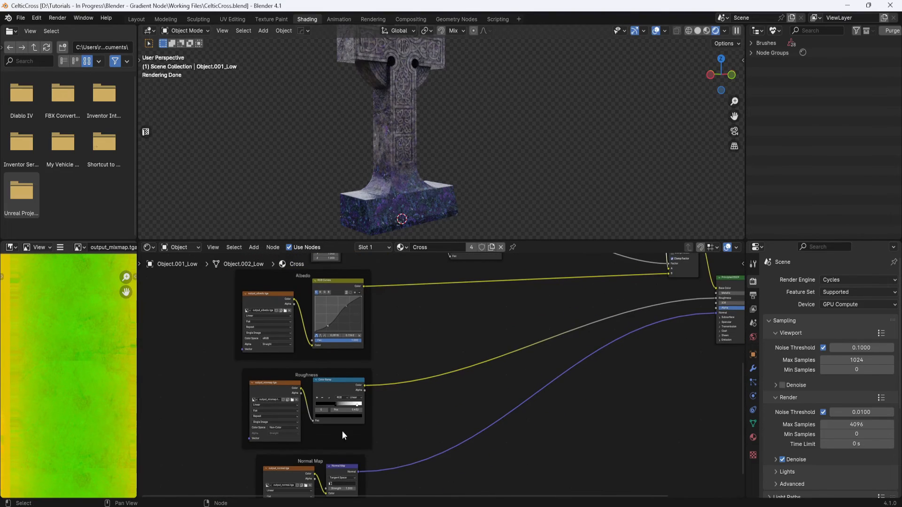
pyautogui.keyDown('shift'); pyautogui.moveTo(495, 341); pyautogui.dragTo(477, 450, button='middle'); pyautogui.keyUp('shift')
pyautogui.keyDown('shift'); pyautogui.moveTo(483, 331); pyautogui.dragTo(448, 486, button='middle'); pyautogui.keyUp('shift')
pyautogui.keyDown('shift'); pyautogui.moveTo(452, 376); pyautogui.dragTo(442, 385, button='middle'); pyautogui.keyUp('shift')
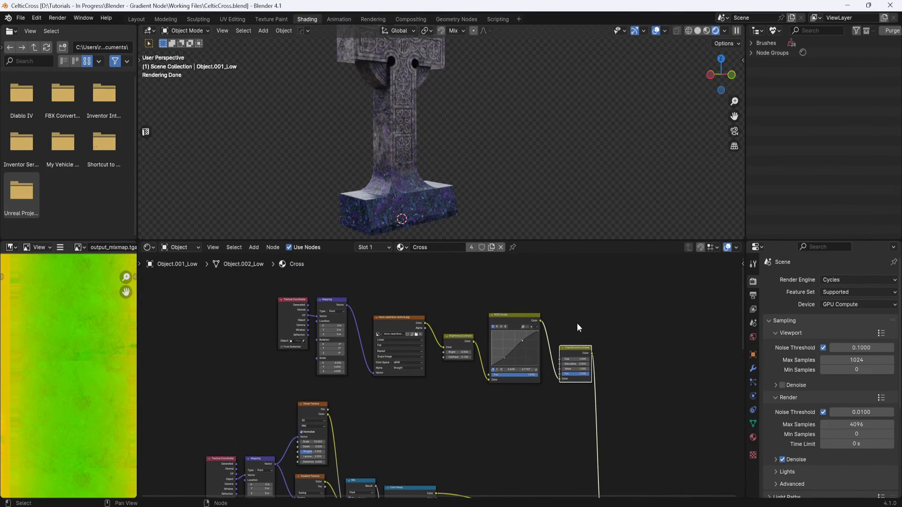
pyautogui.moveTo(618, 276); pyautogui.dragTo(260, 388)
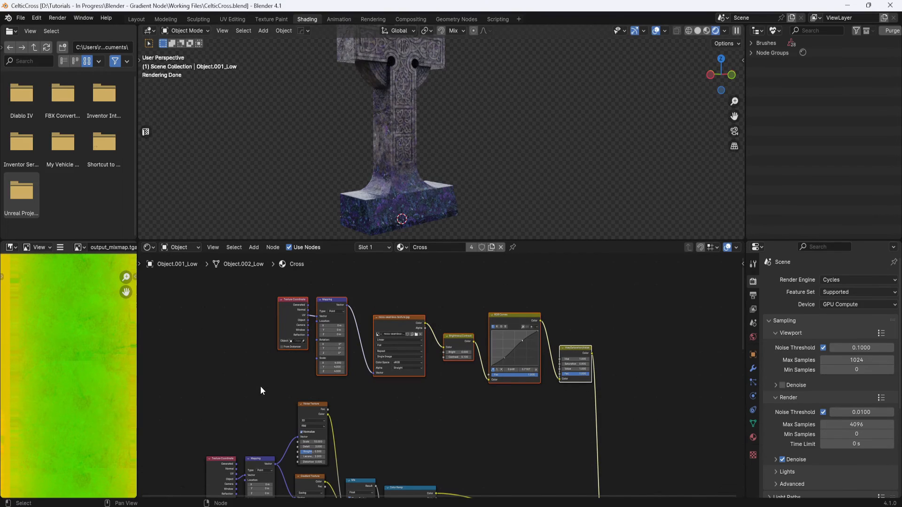
pyautogui.rightClick(449, 306)
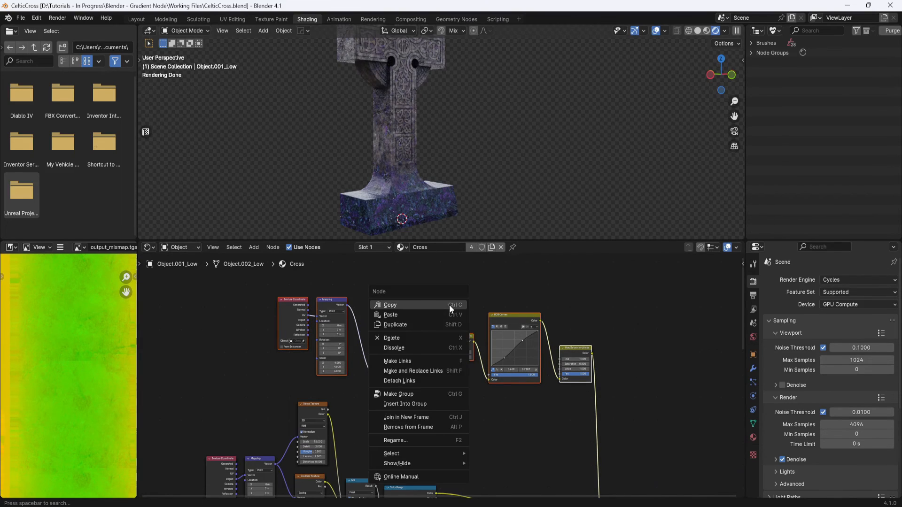
pyautogui.click(421, 418)
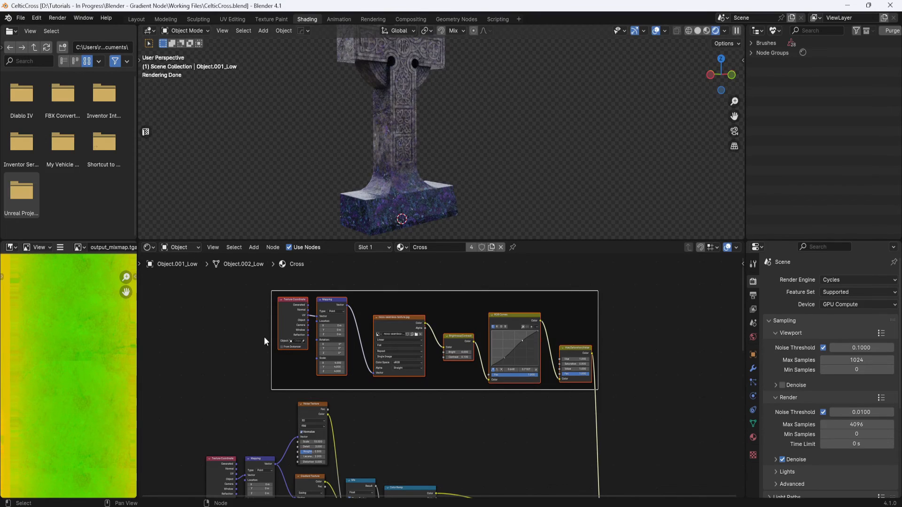
# - Rename the new frame's label to Dirt/Moss
pyautogui.rightClick(463, 303)
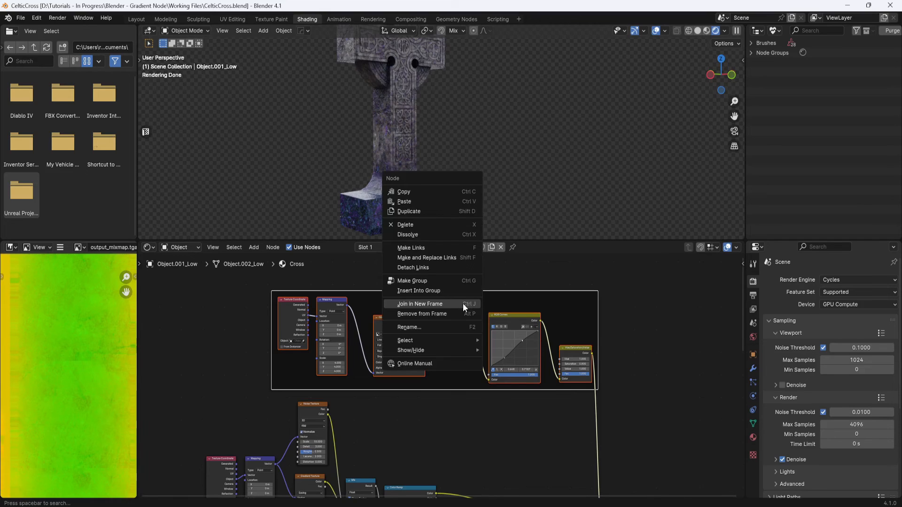
pyautogui.click(430, 327)
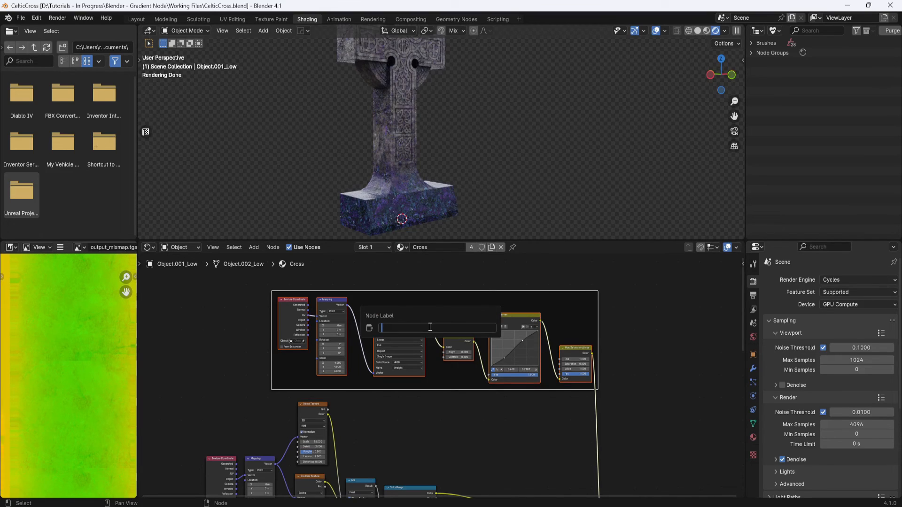
pyautogui.write('d')
pyautogui.write('D')
pyautogui.write('irt/M')
pyautogui.write('oss')
pyautogui.press('Return')
# - Box-select the procedural gradient and noise nodes and join them in a new frame
pyautogui.moveTo(478, 446); pyautogui.dragTo(570, 338, button='middle')
pyautogui.press('b')
pyautogui.moveTo(535, 326); pyautogui.dragTo(282, 447)
pyautogui.rightClick(371, 337)
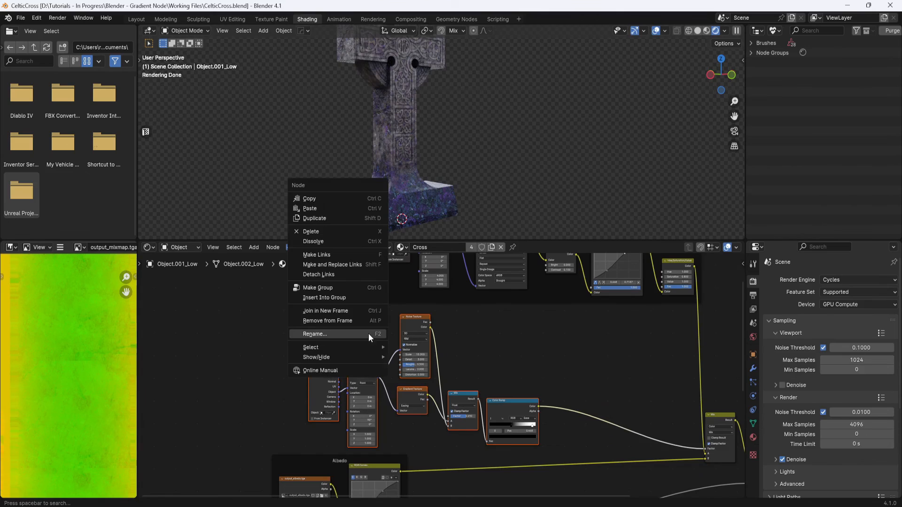
pyautogui.click(351, 312)
# - Rename the procedural nodes' frame label to Gradient
pyautogui.rightClick(469, 339)
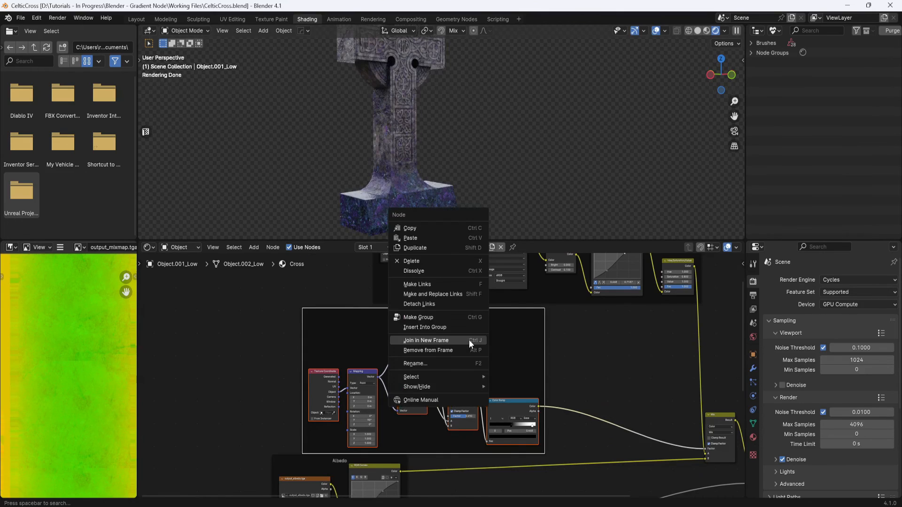
pyautogui.click(427, 363)
pyautogui.write('Gra')
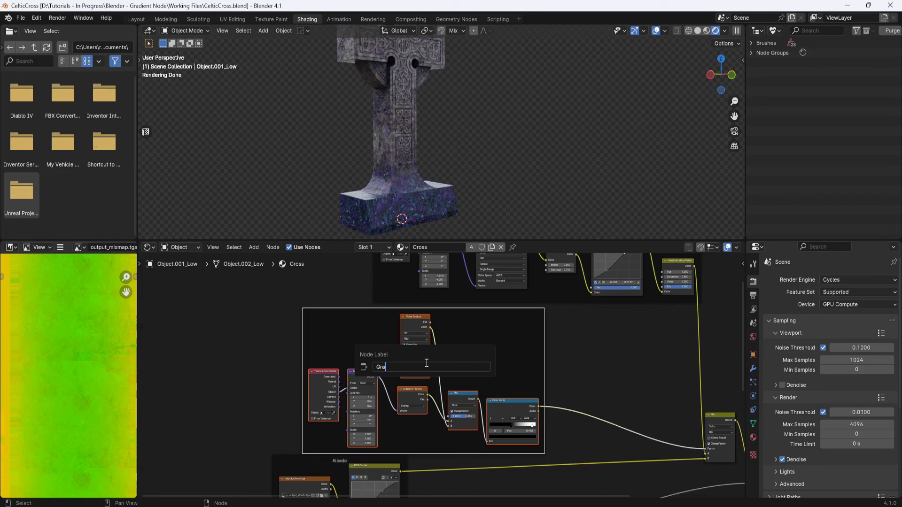
pyautogui.write('dient')
pyautogui.press('Return')
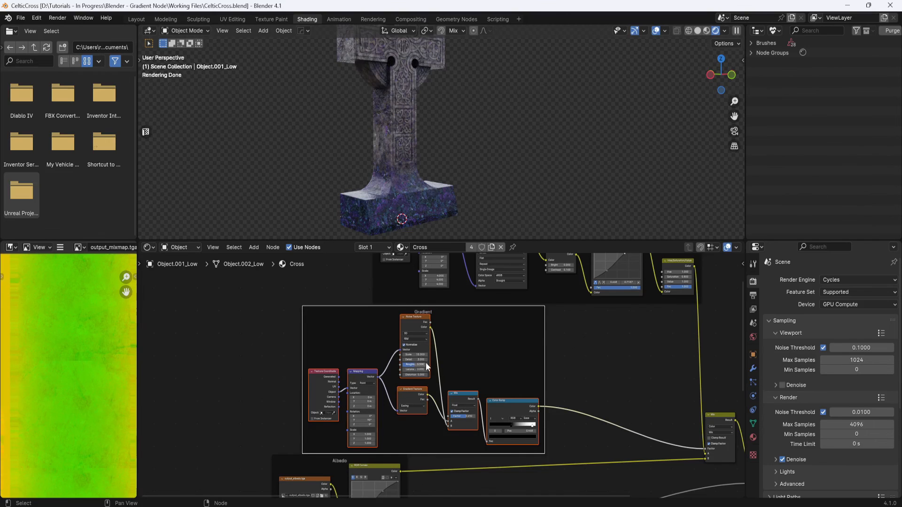
# - Rearrange the frames so the Gradient frame sits above the Dirt/Moss frame, feeding the Mix node
pyautogui.scroll(-2, 437, 345)
pyautogui.scroll(-2, 492, 346)
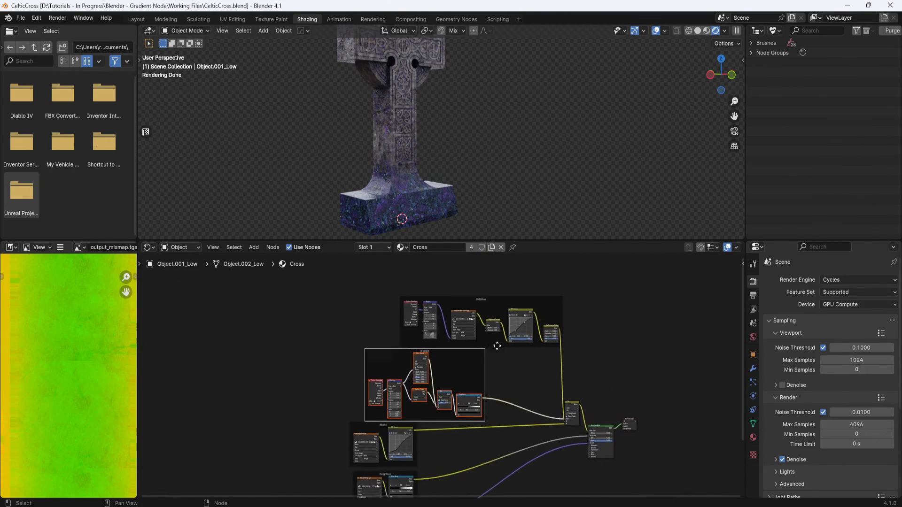
pyautogui.click(634, 309)
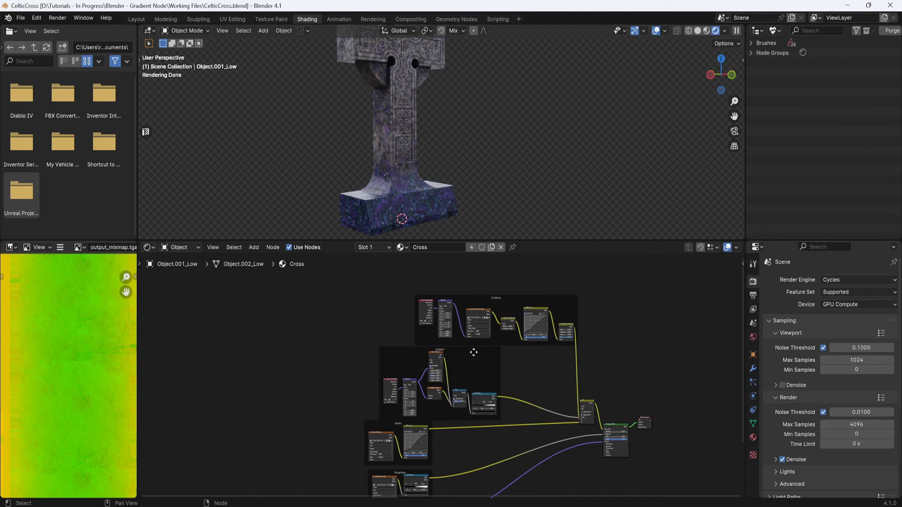
pyautogui.moveTo(473, 353); pyautogui.dragTo(384, 294)
pyautogui.moveTo(541, 298); pyautogui.dragTo(460, 361)
pyautogui.moveTo(365, 291); pyautogui.dragTo(495, 274)
pyautogui.moveTo(624, 389); pyautogui.dragTo(541, 367, button='middle')
pyautogui.scroll(3, 522, 352)
pyautogui.moveTo(492, 311); pyautogui.dragTo(544, 366, button='middle')
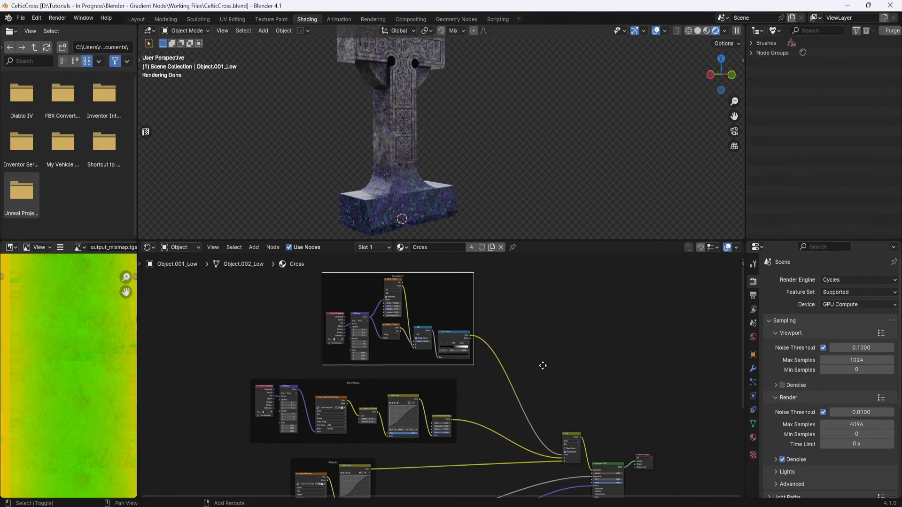